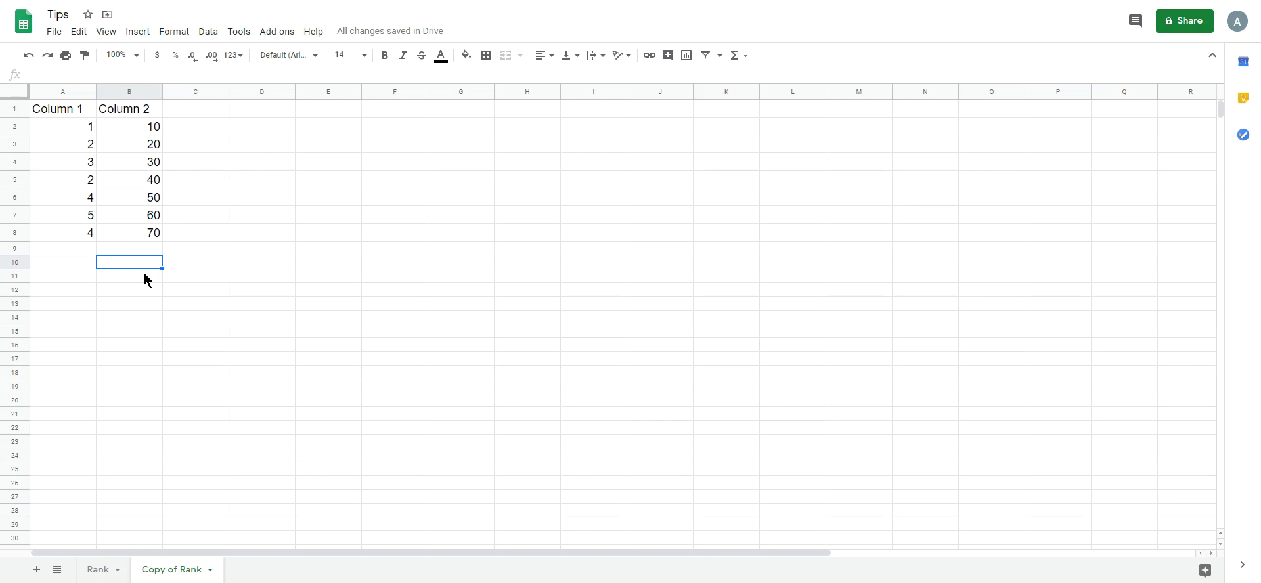
# Review the Column 1 and Column 2 data, then type the heading Rank in D1
pyautogui.click(52, 90)
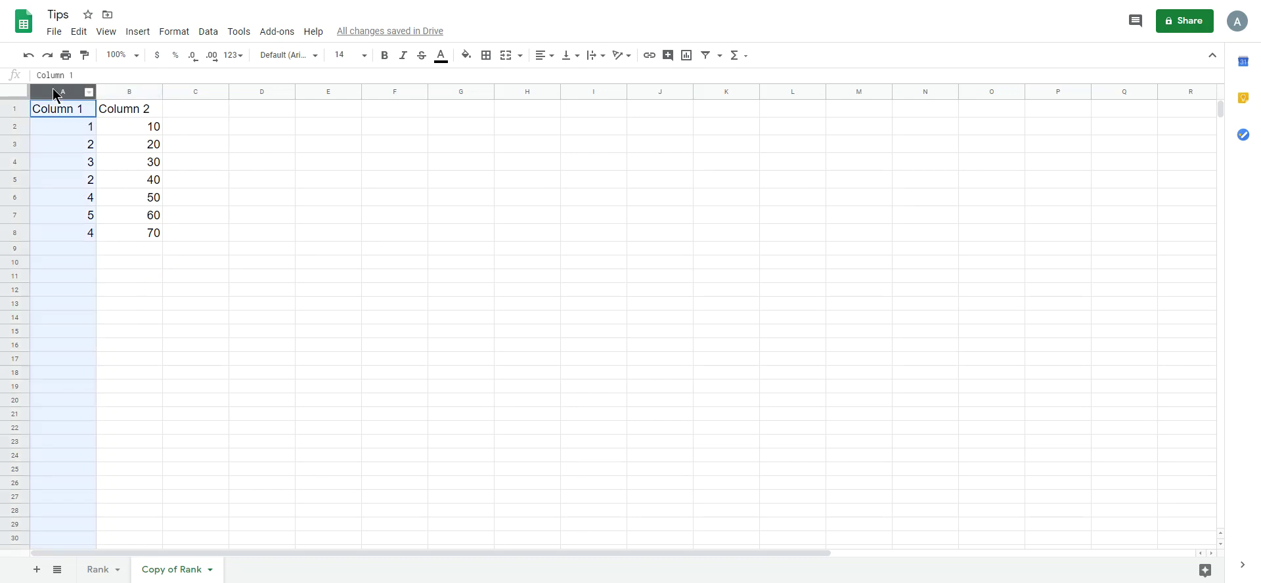
pyautogui.click(130, 91)
pyautogui.click(125, 263)
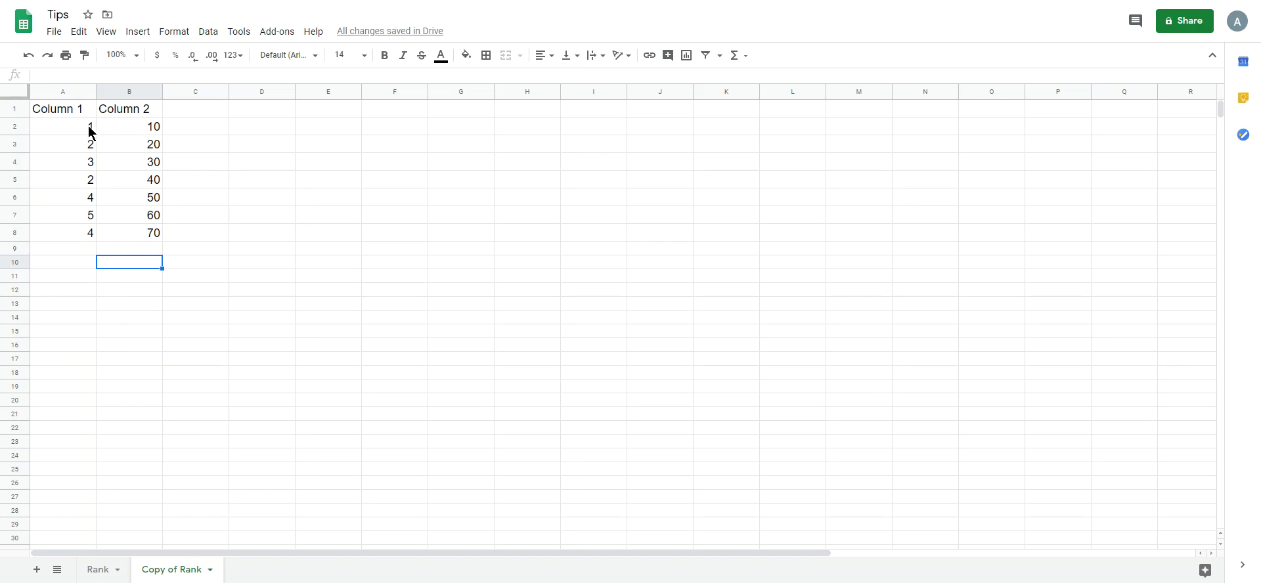
pyautogui.click(246, 110)
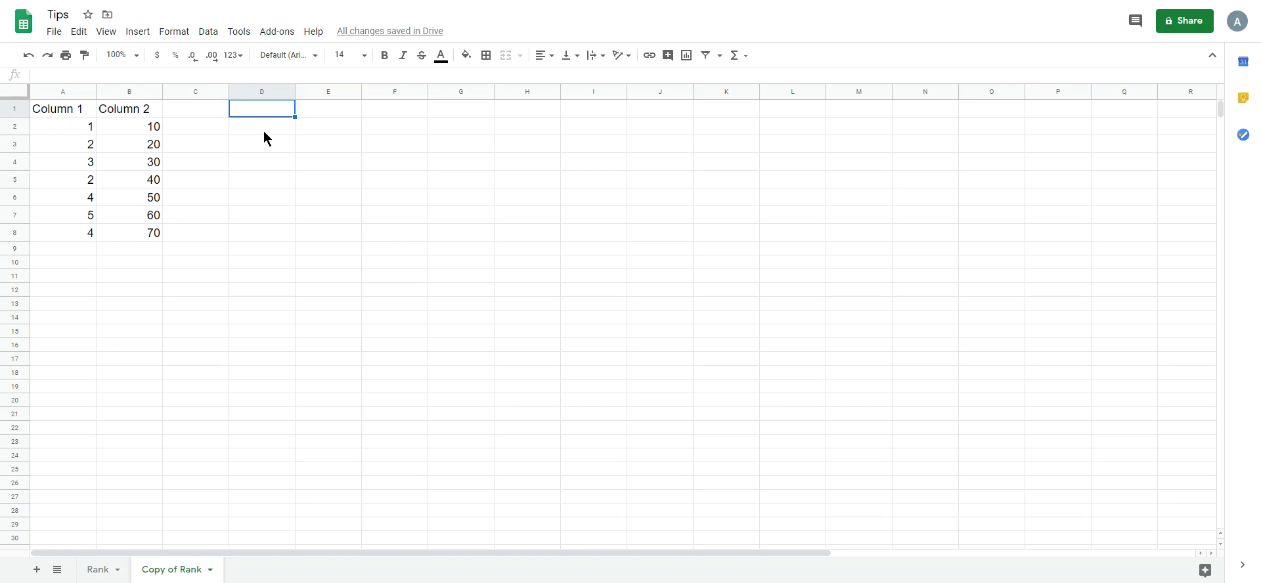
pyautogui.write('Rank 1')
# Under the Rank 1 heading, enter =RANK(A2,A$2:A$8,True) in D2 and fill it down to D8
pyautogui.press('Return')
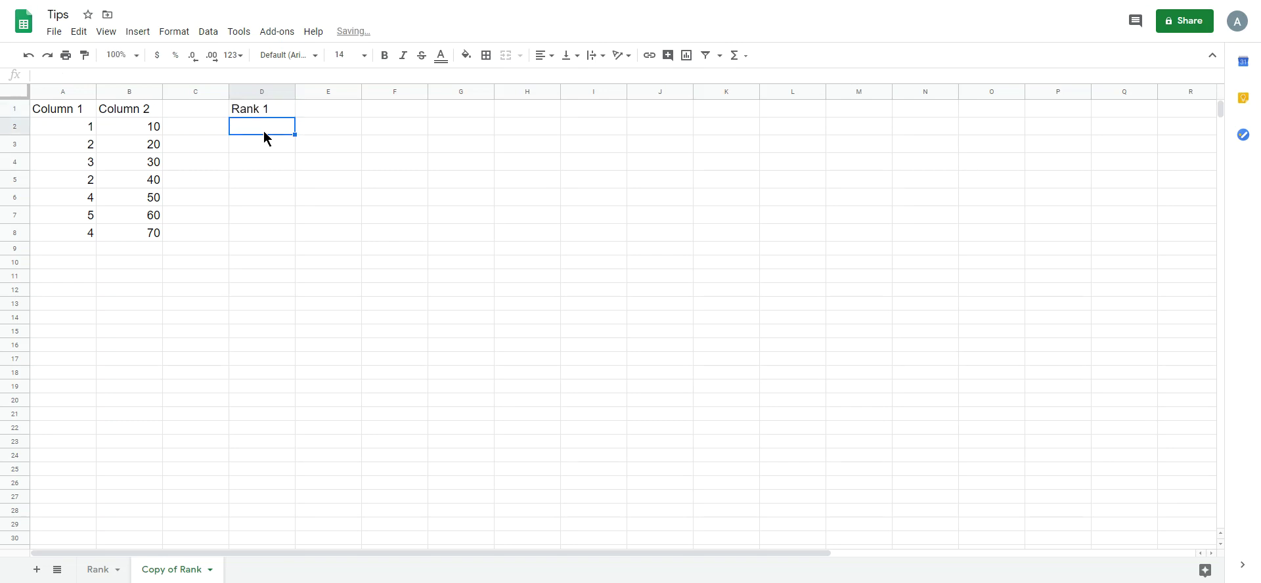
pyautogui.write('=Rank')
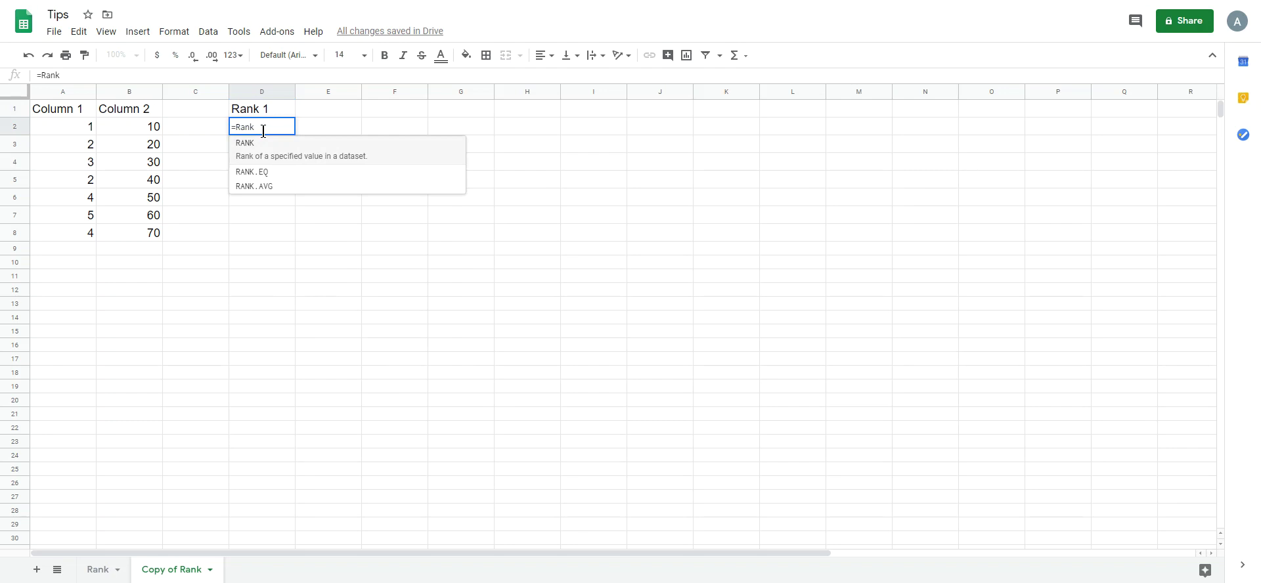
pyautogui.press('Tab')
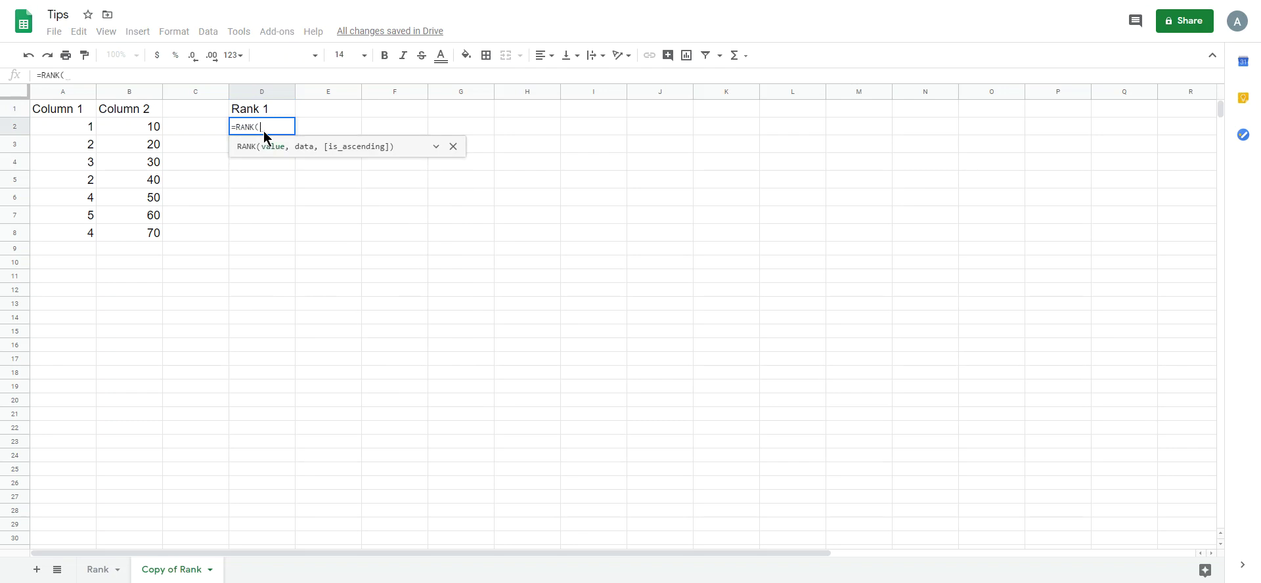
pyautogui.click(62, 125)
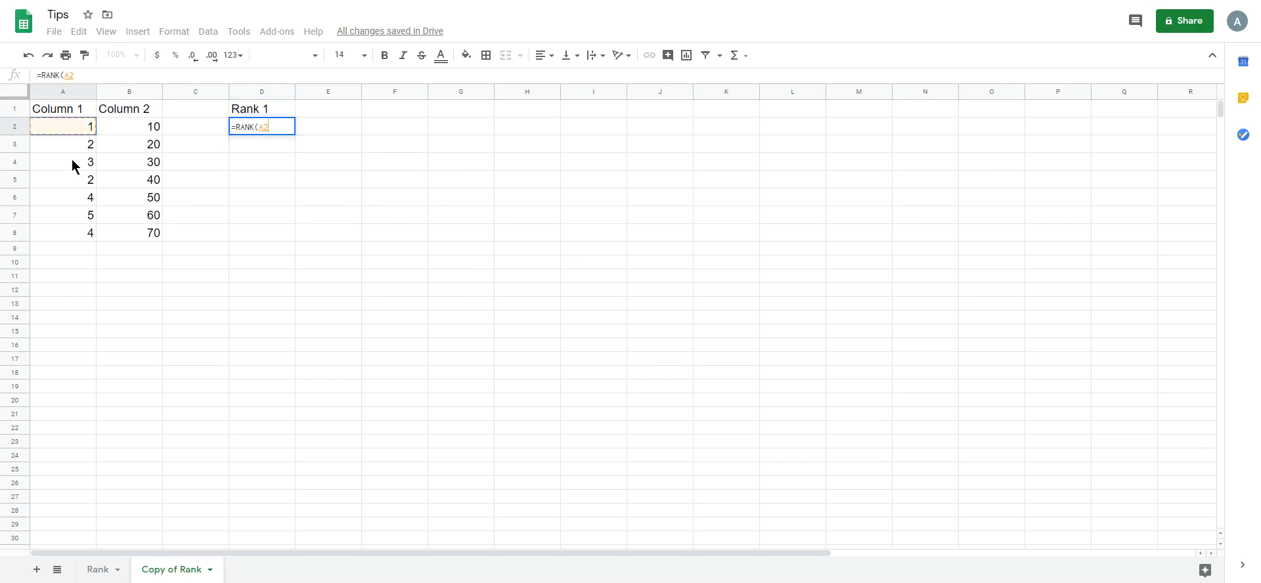
pyautogui.write(',')
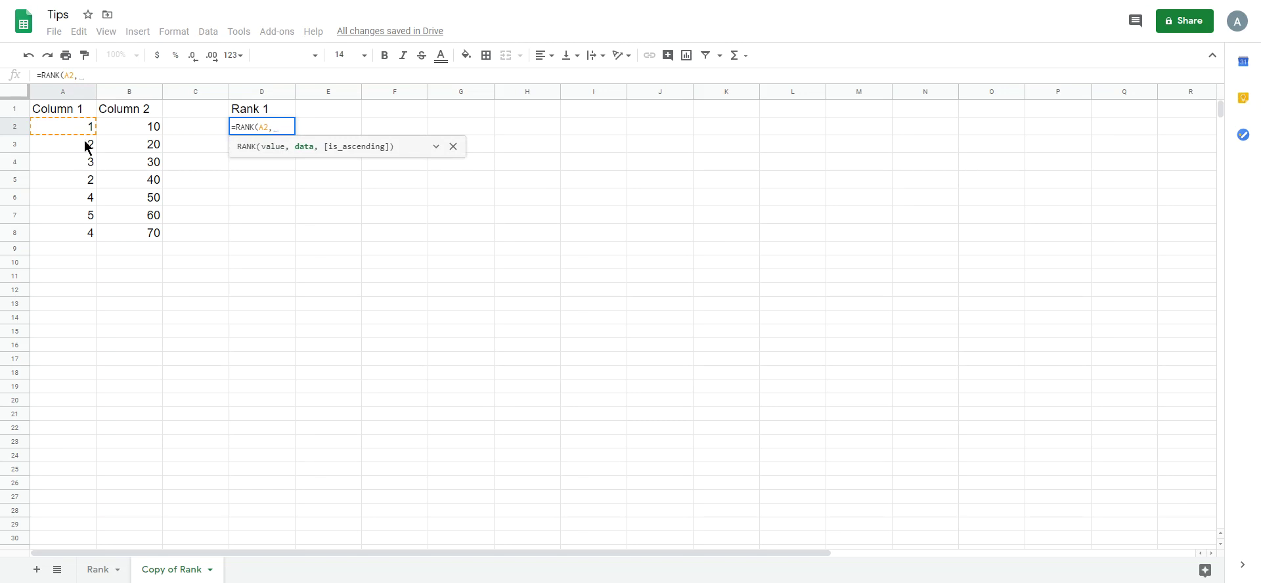
pyautogui.moveTo(70, 123); pyautogui.dragTo(69, 227)
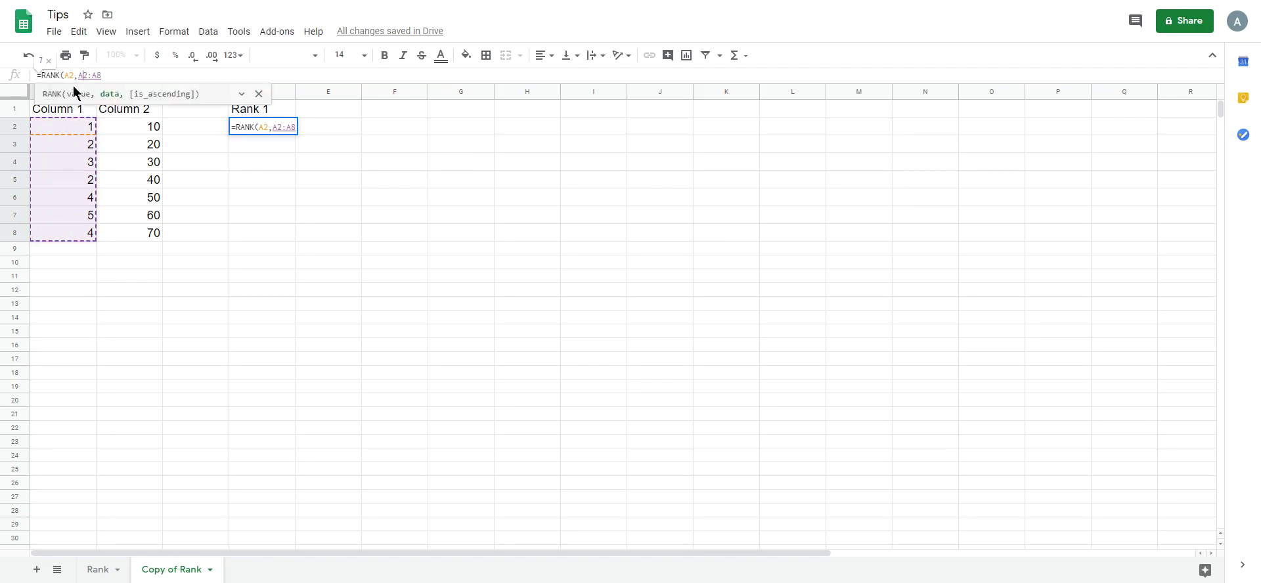
pyautogui.write('$2:A$8,')
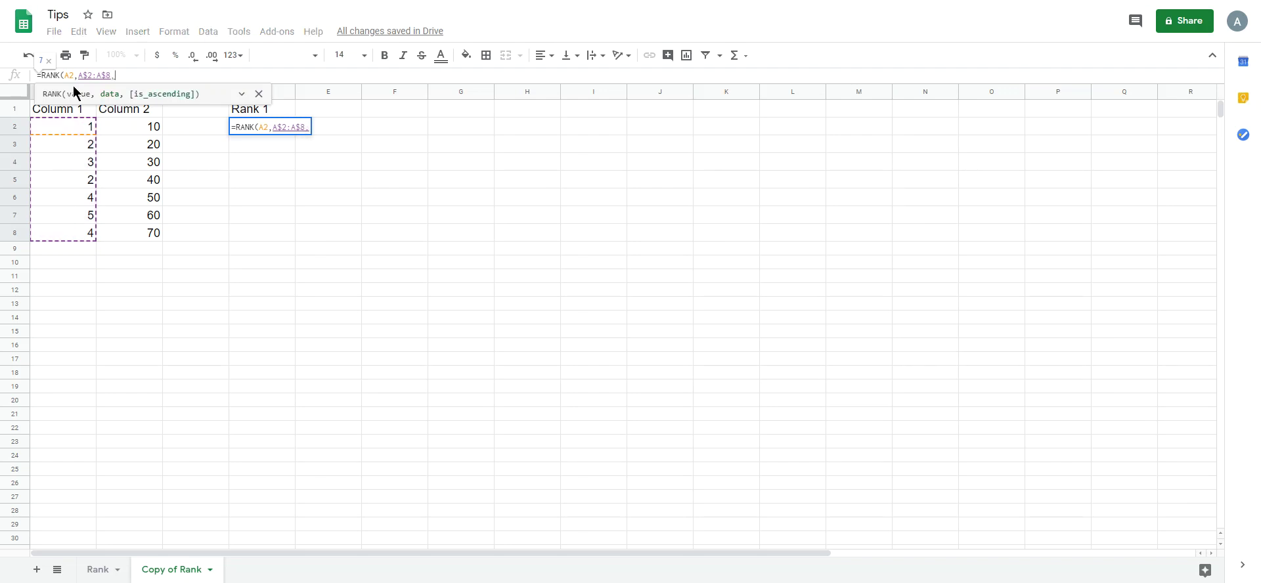
pyautogui.write('True)')
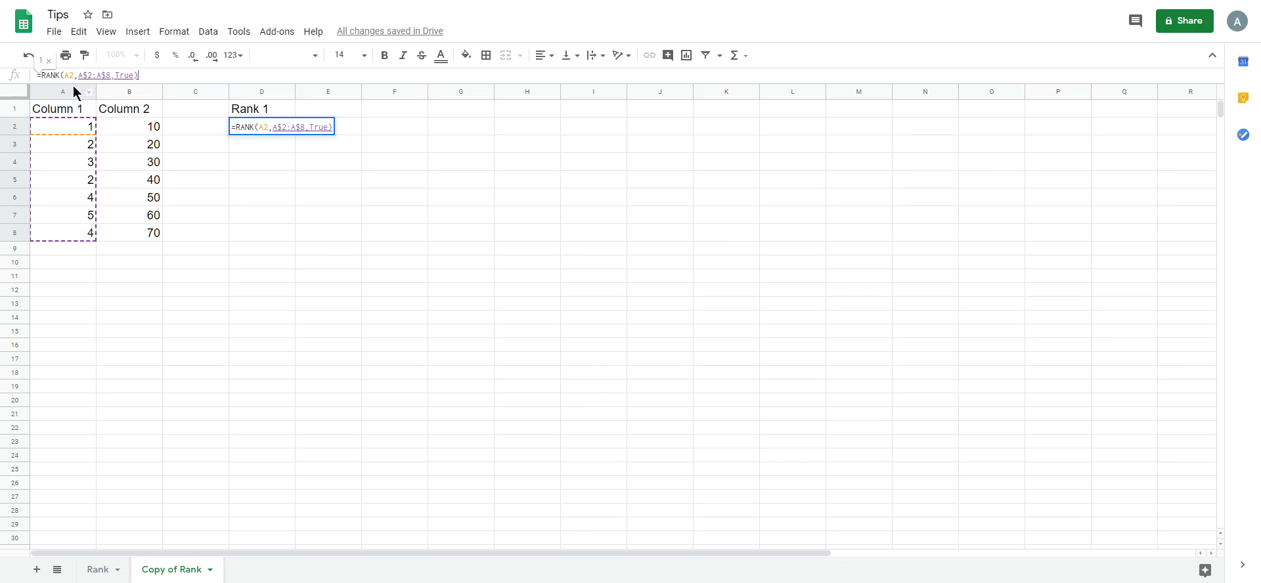
pyautogui.press('Return')
pyautogui.click(263, 130)
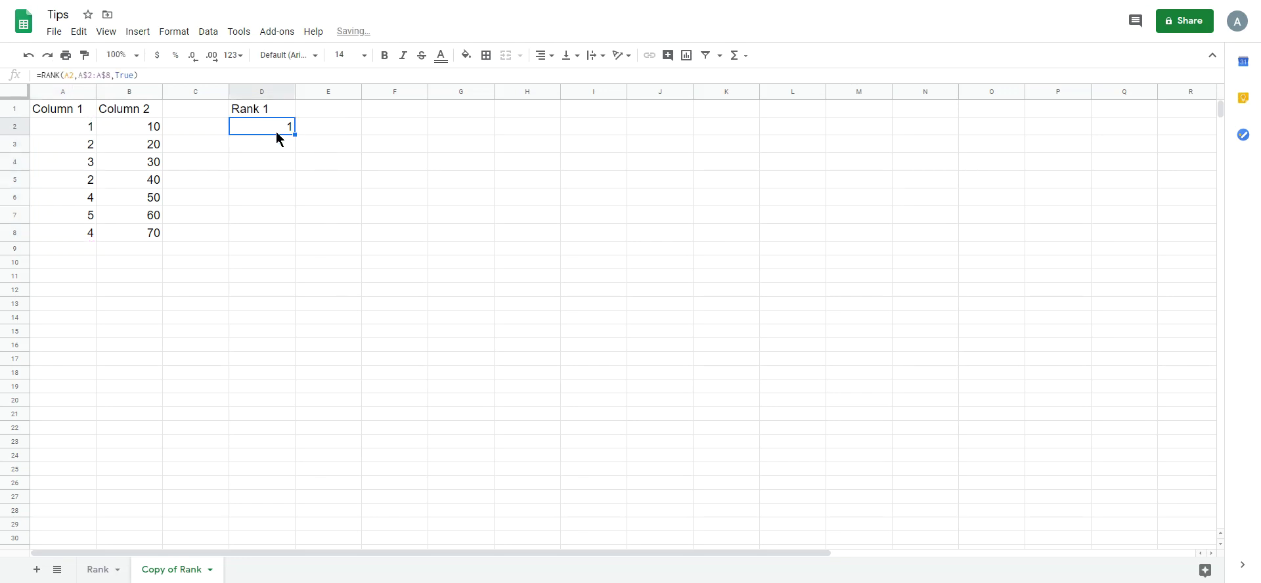
pyautogui.moveTo(295, 134); pyautogui.dragTo(290, 230)
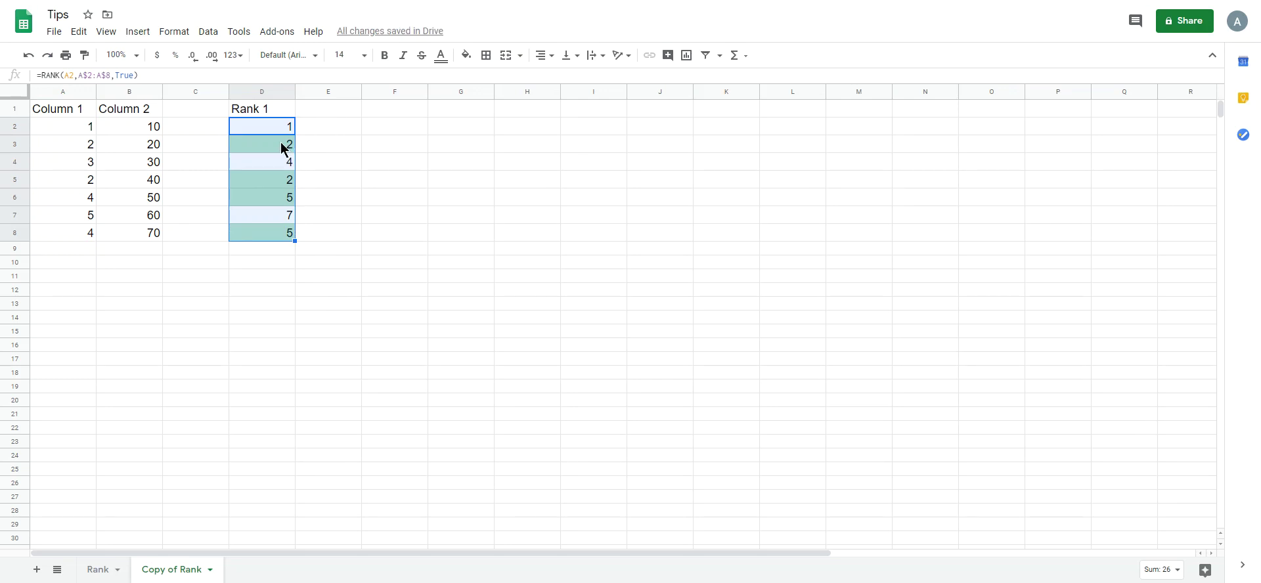
# Change A6 to 2 to create a three-way tie at rank 2
pyautogui.click(71, 197)
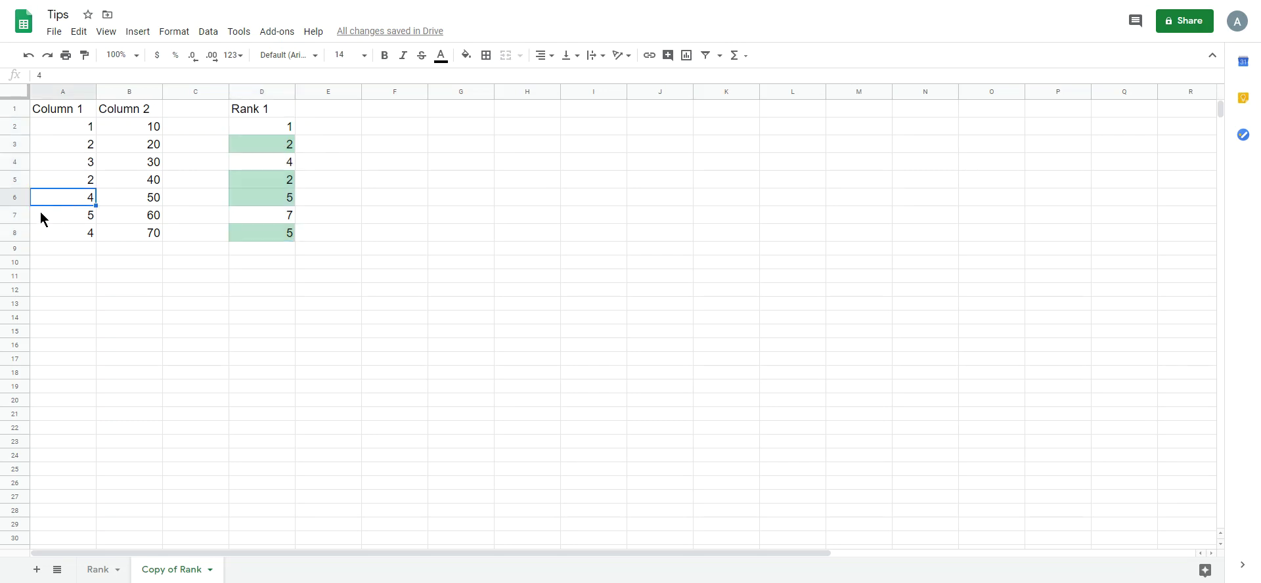
pyautogui.write('2')
pyautogui.press('Return')
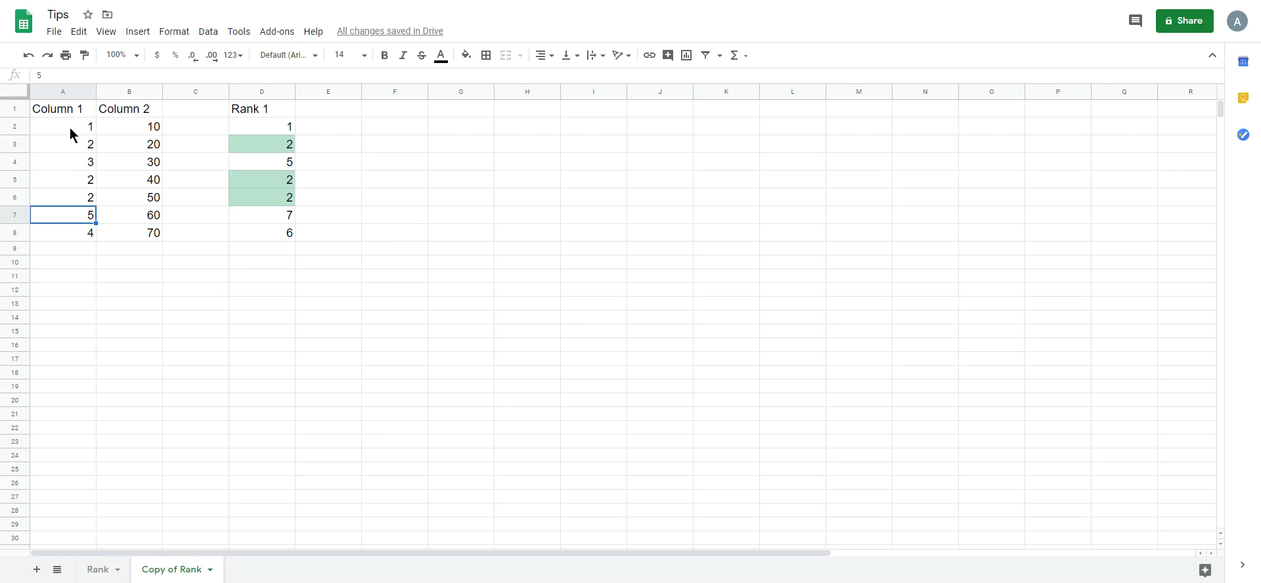
# Head column E with 'Rank 1+2'
pyautogui.click(322, 107)
pyautogui.write('R')
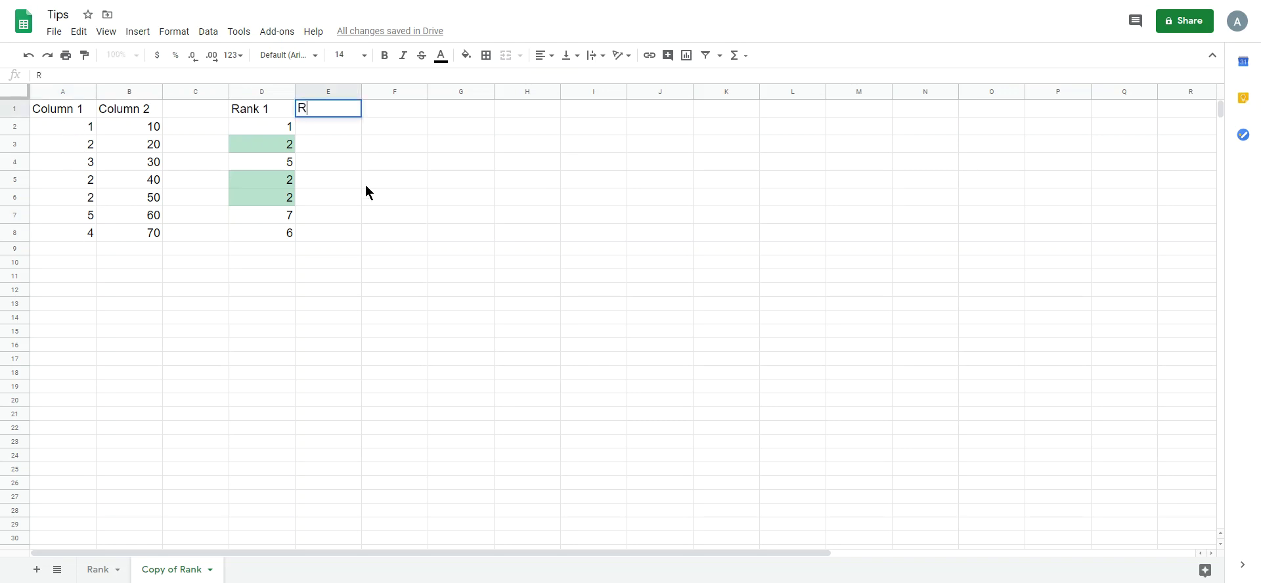
pyautogui.write('ank 1+2')
pyautogui.press('Return')
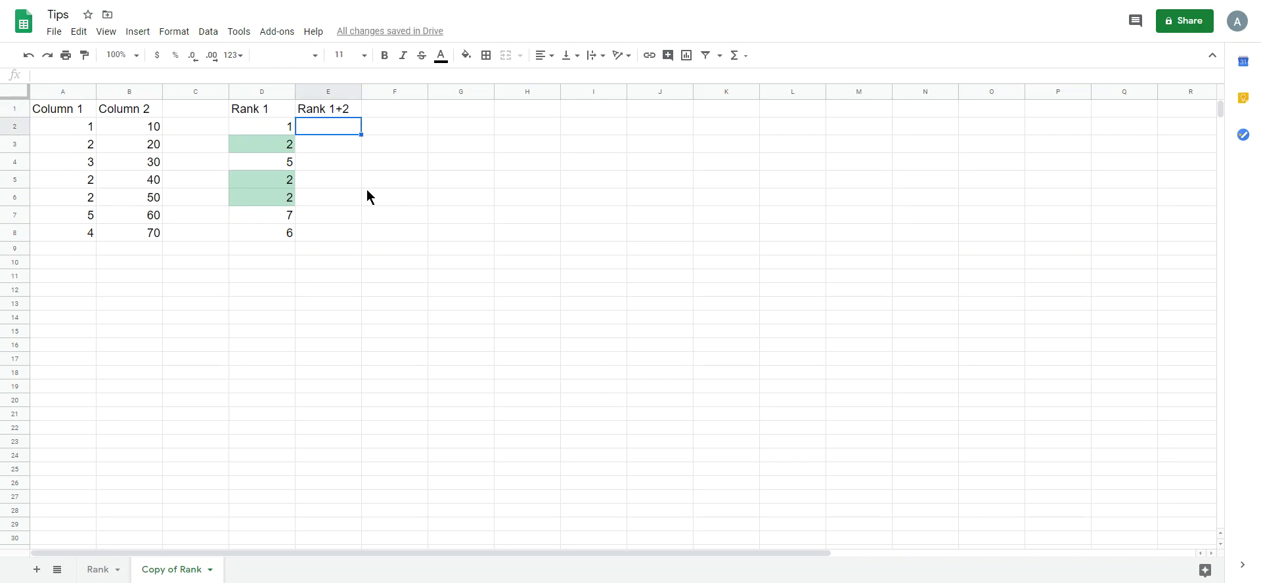
# Copy D2's RANK formula text and paste it into E2
pyautogui.click(284, 131)
pyautogui.moveTo(147, 76); pyautogui.dragTo(8, 74)
pyautogui.hotkey('ctrl', 'c')
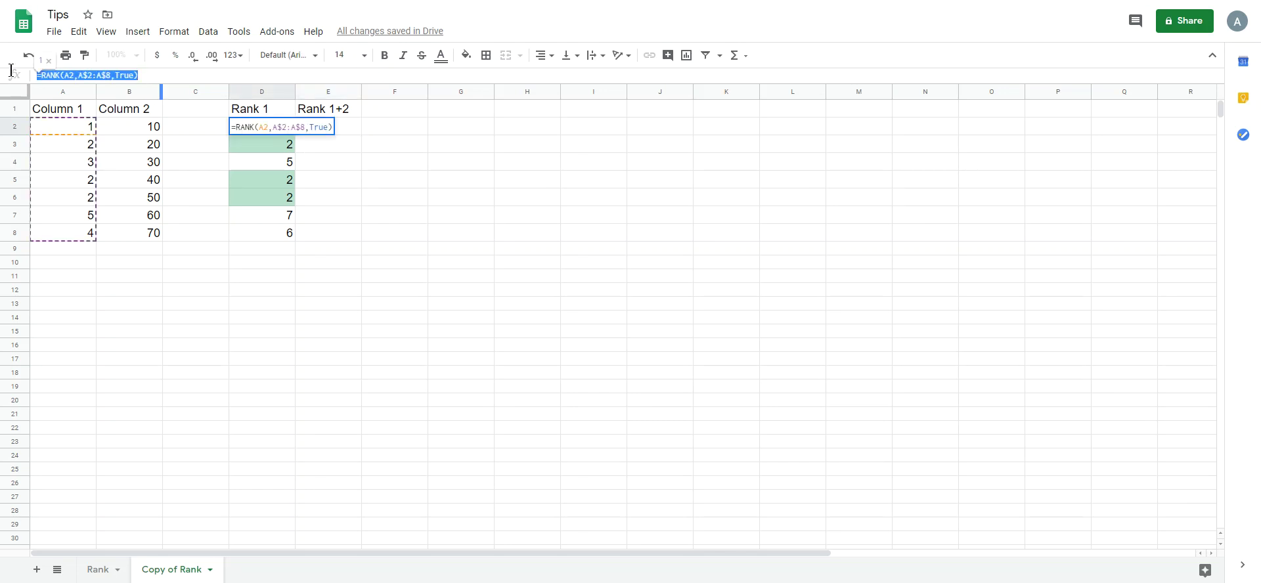
pyautogui.press('Escape')
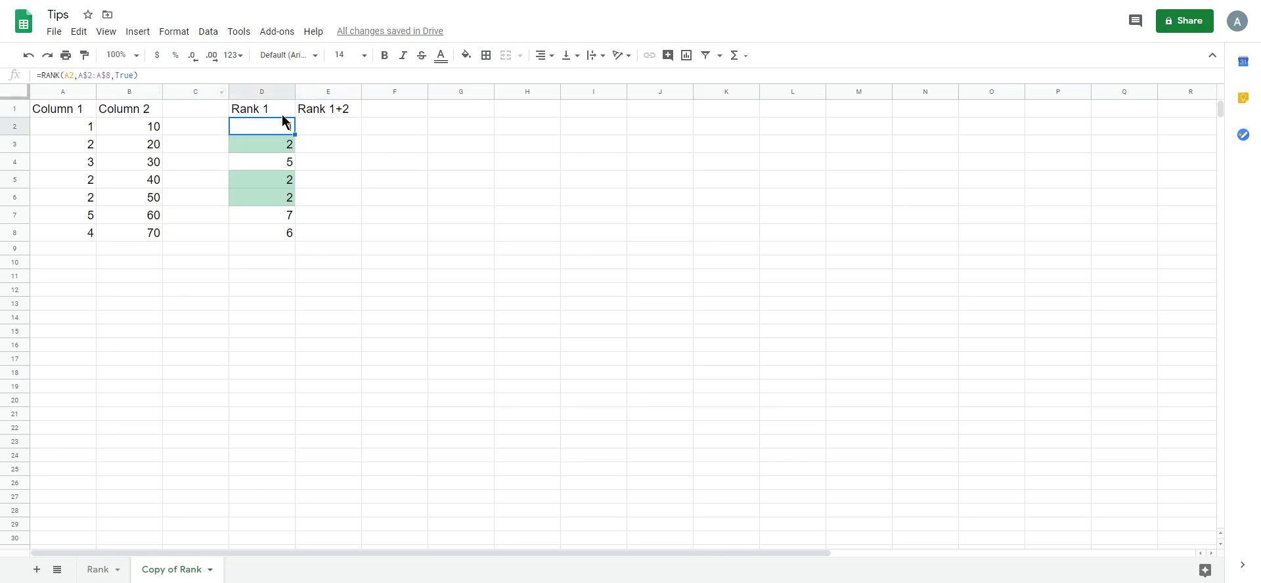
pyautogui.click(320, 128)
pyautogui.click(289, 75)
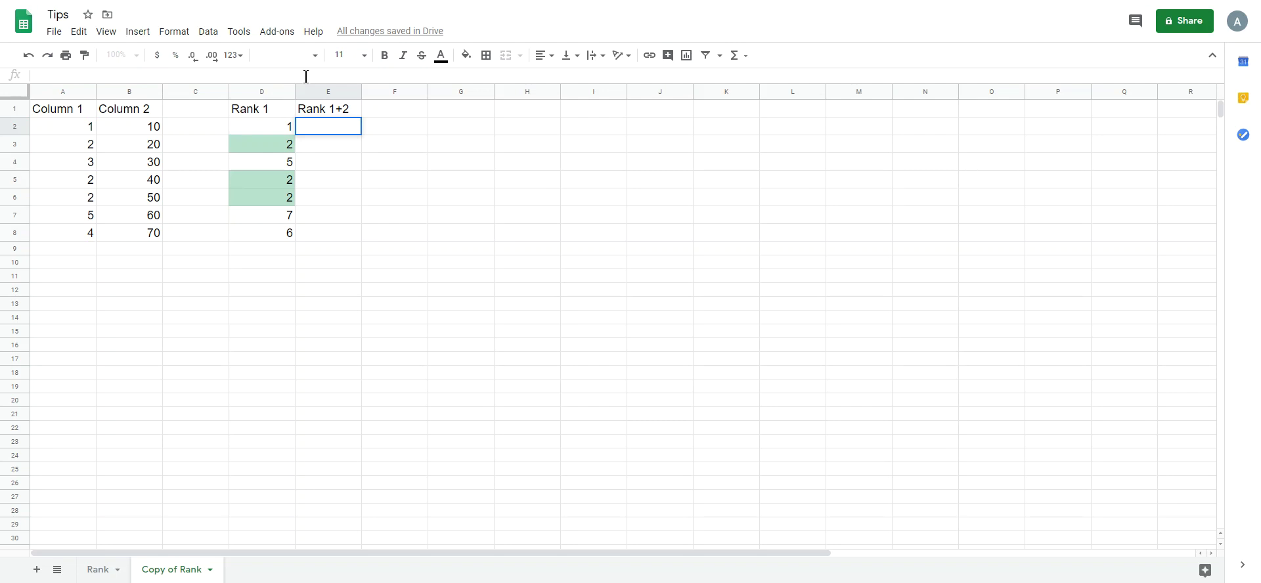
pyautogui.hotkey('ctrl', 'v')
# Append +COUNTIFS(A:A,A2,B:B,"<="&B2) to E2's RANK formula, giving 2
pyautogui.write('+')
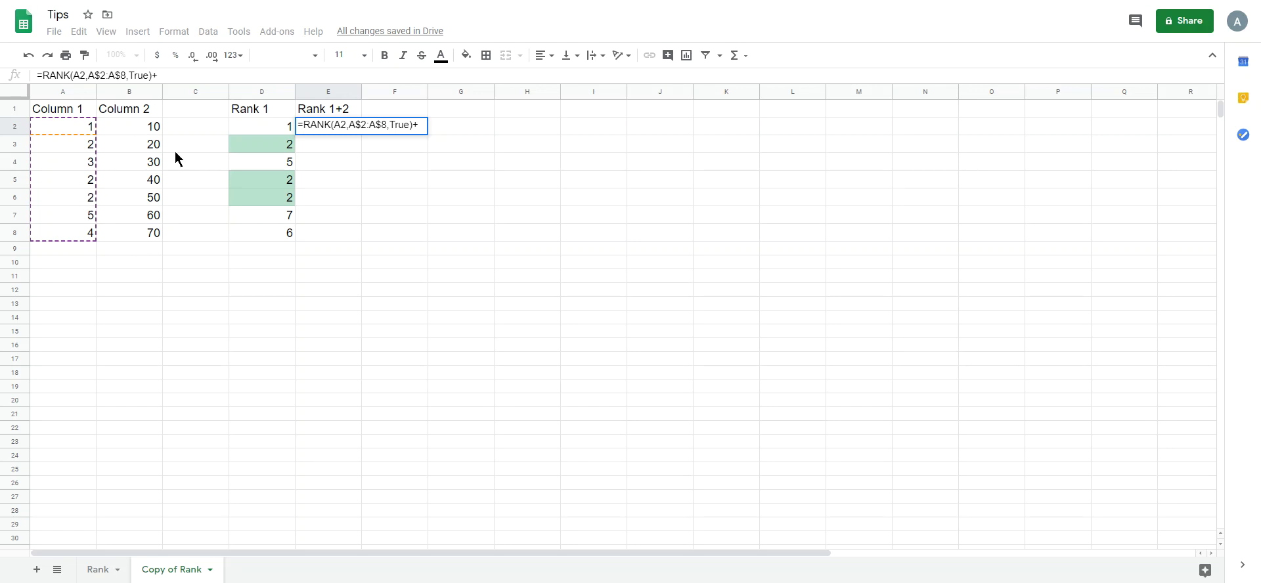
pyautogui.write('CO')
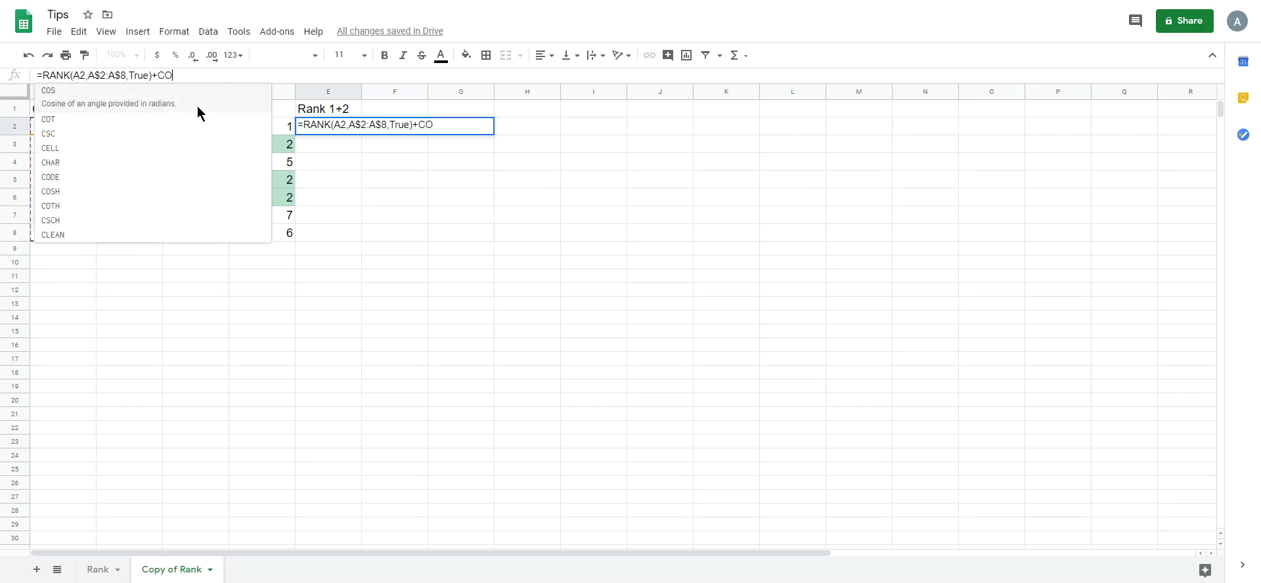
pyautogui.write('UNTIFS')
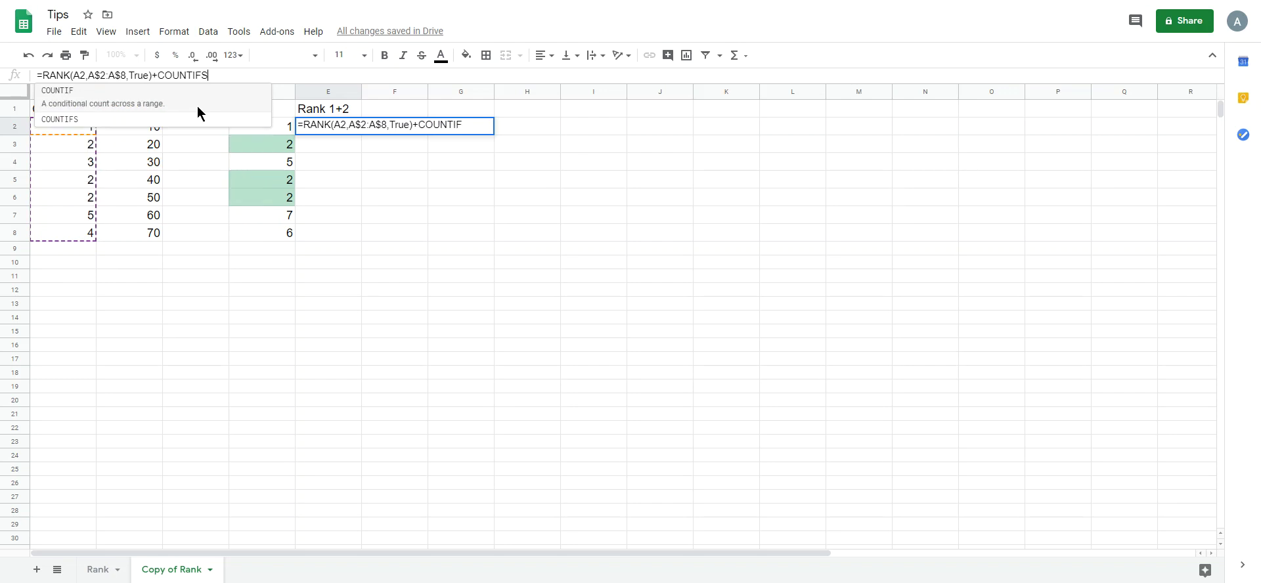
pyautogui.write('(A')
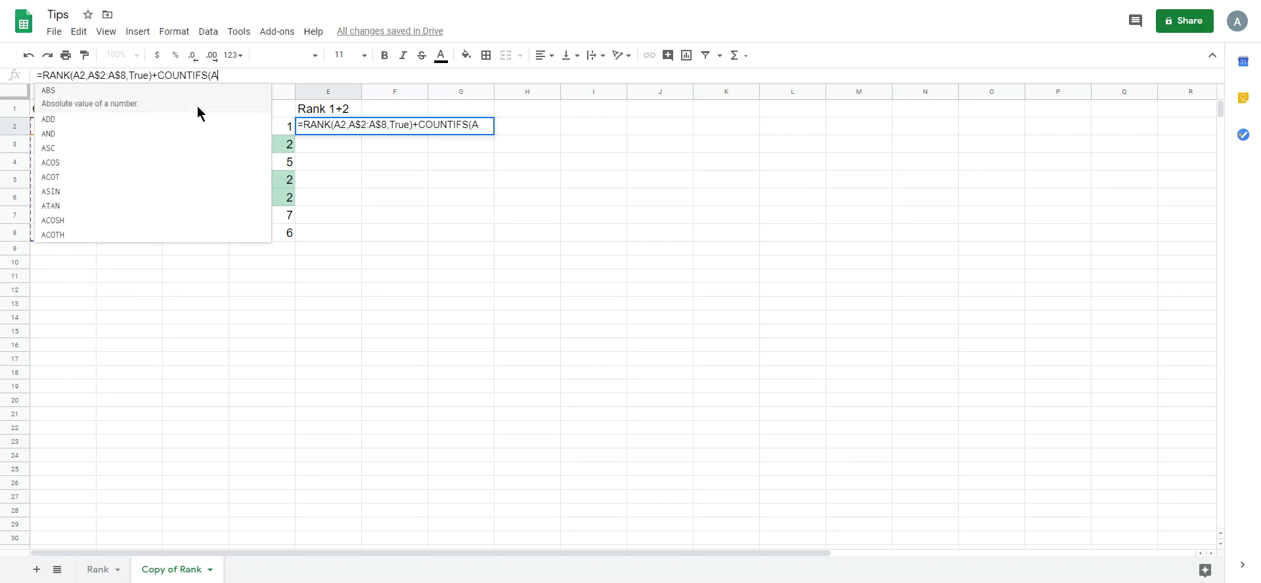
pyautogui.write(':A,')
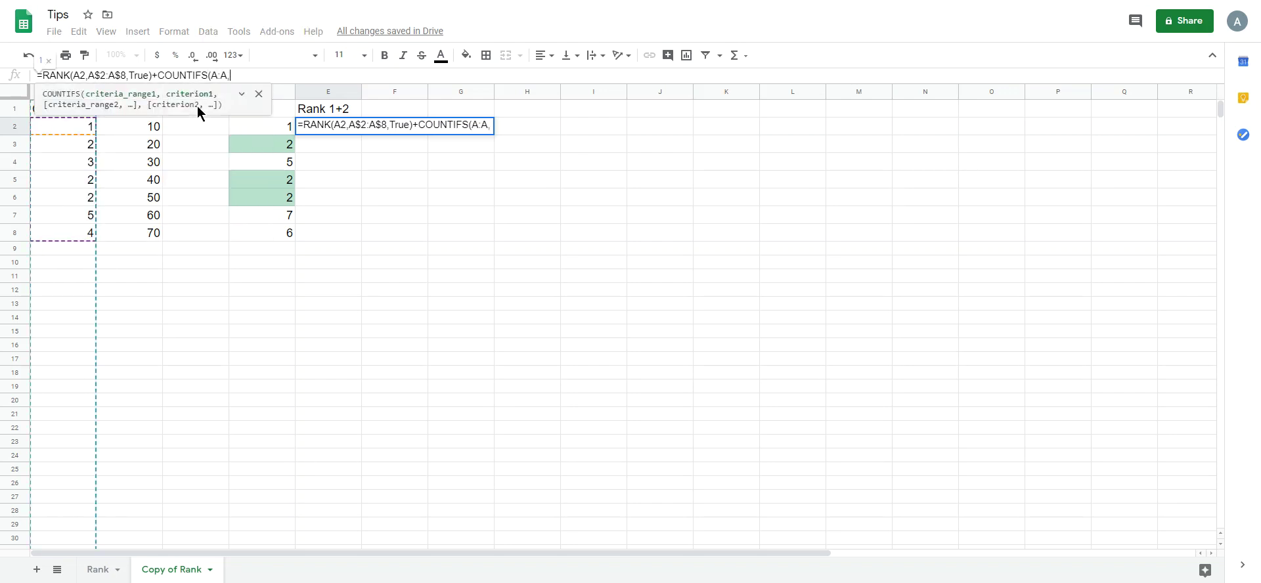
pyautogui.write('A2,')
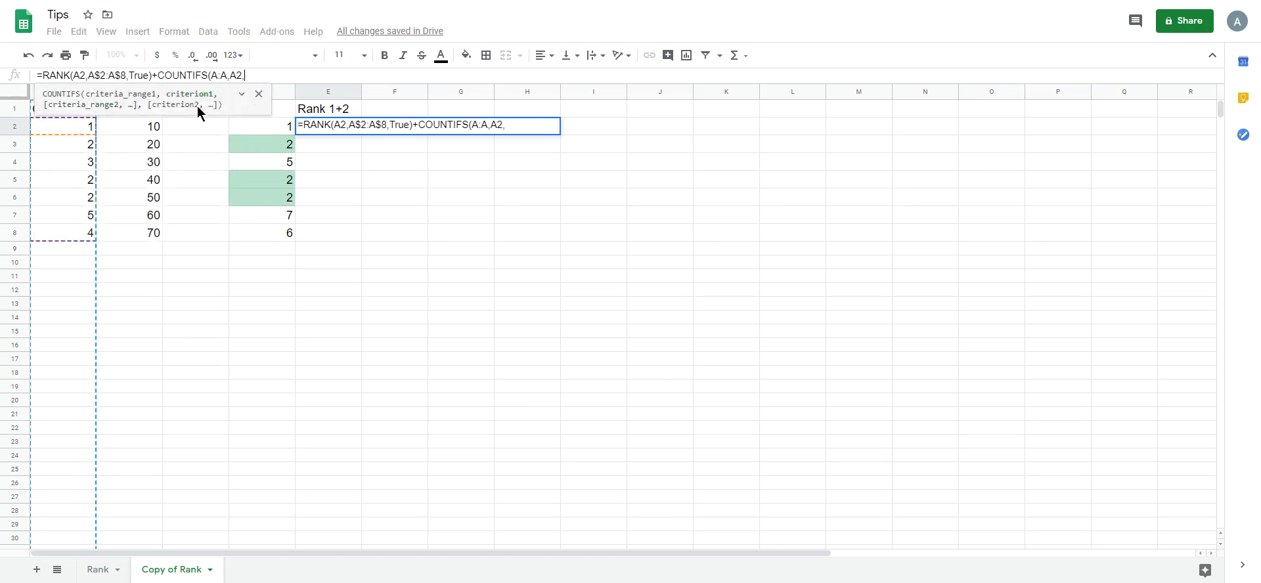
pyautogui.write('B:B')
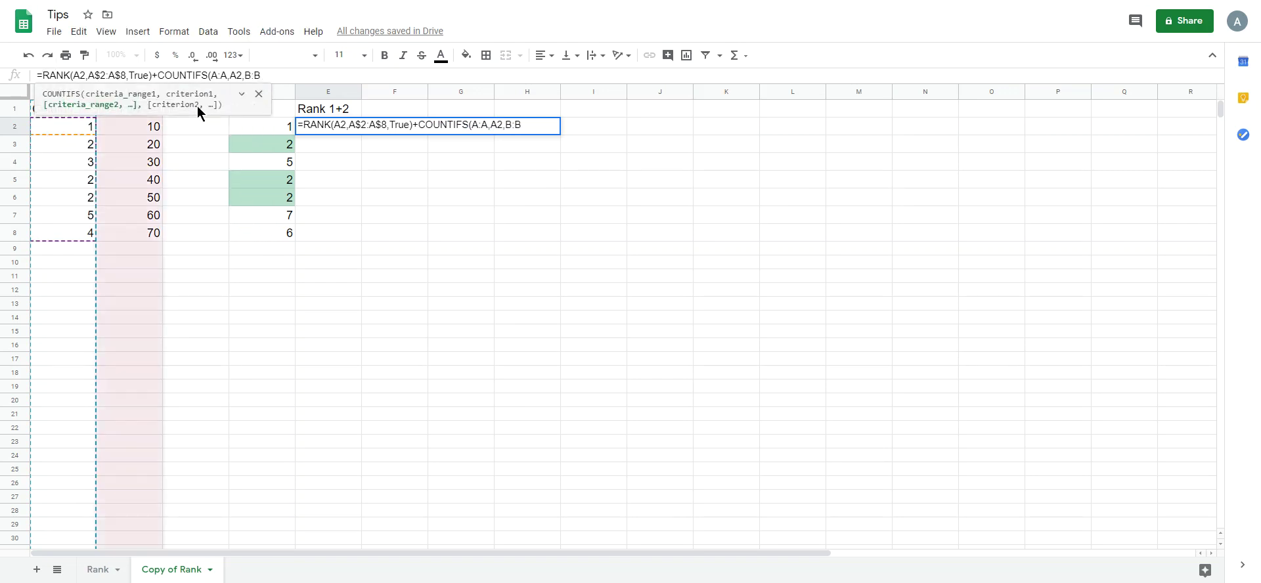
pyautogui.write(',')
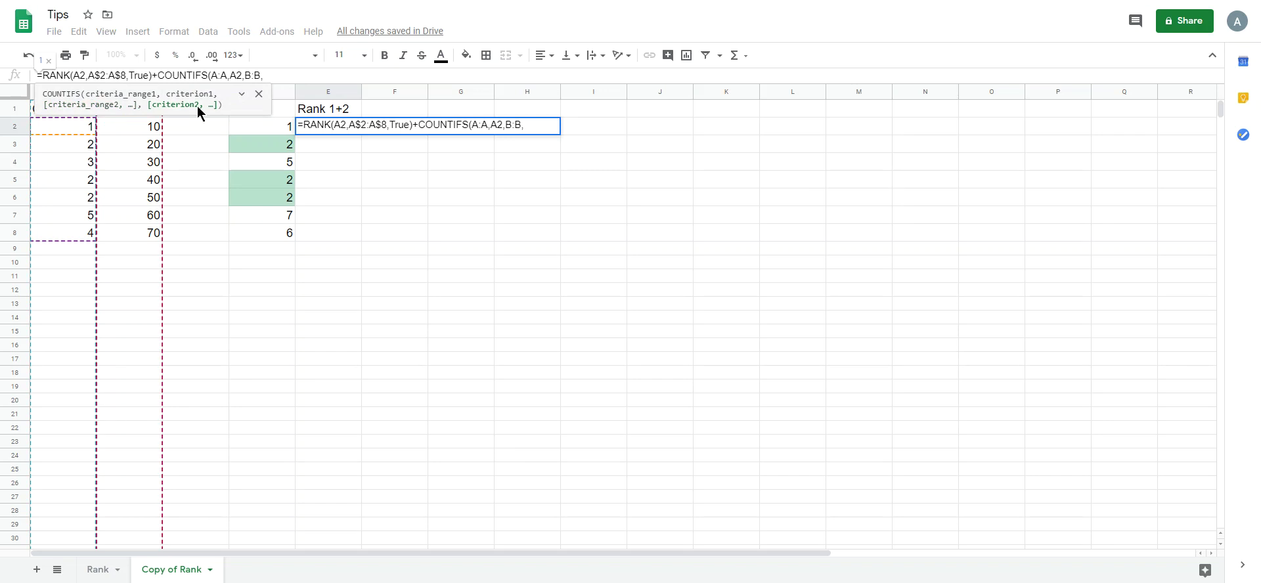
pyautogui.write('"<=')
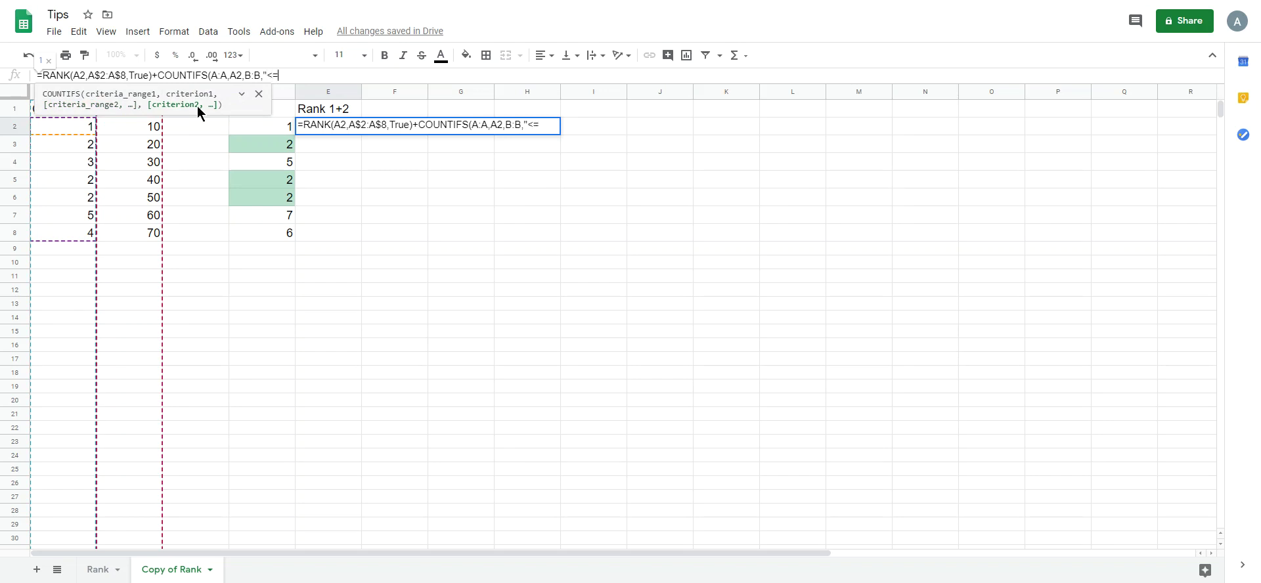
pyautogui.write('"&')
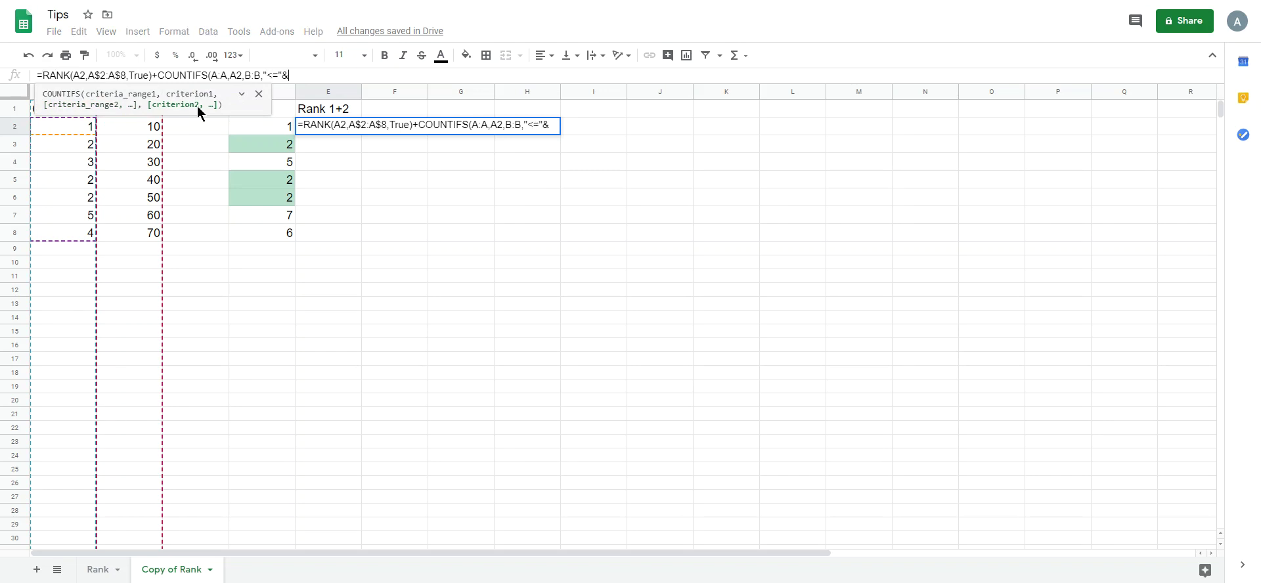
pyautogui.write('B2')
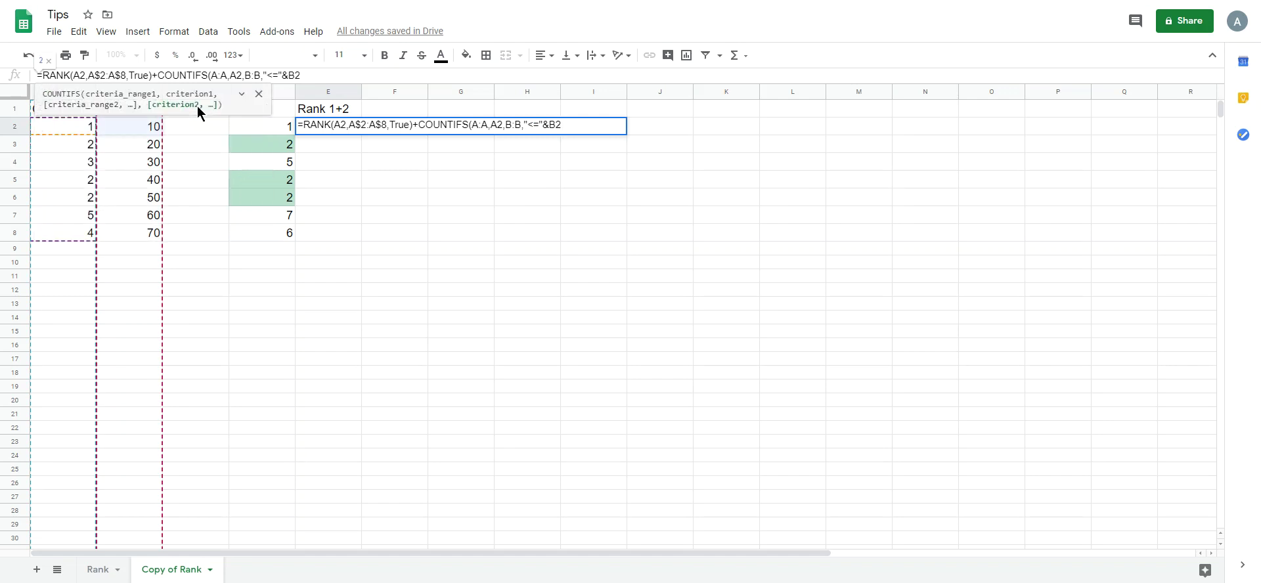
pyautogui.write(')')
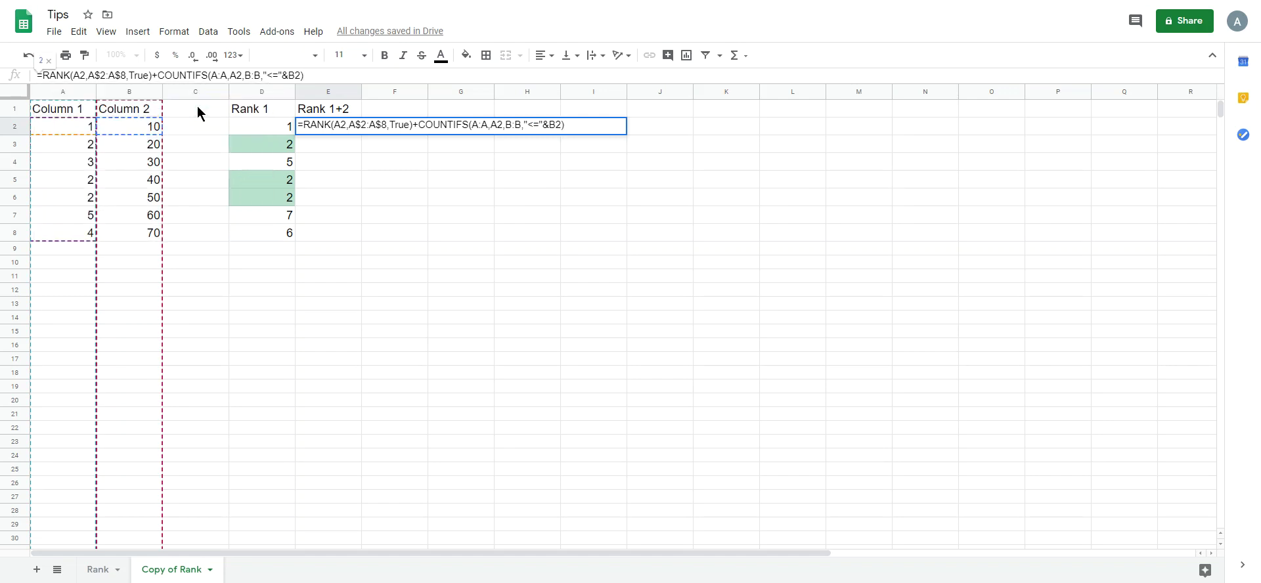
pyautogui.press('Return')
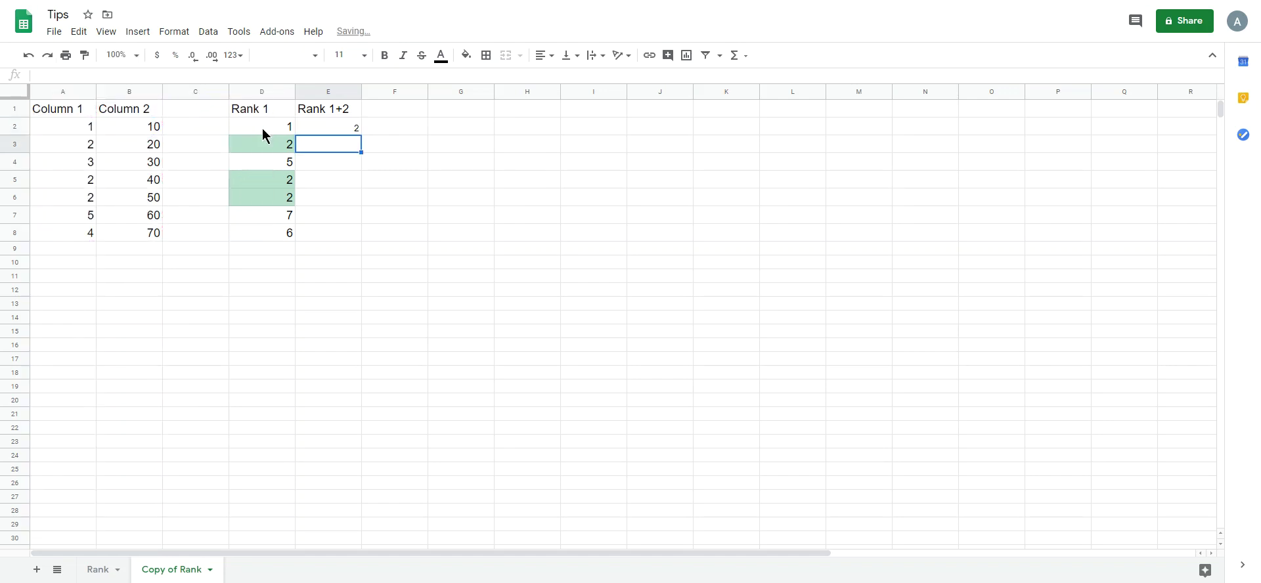
pyautogui.click(325, 126)
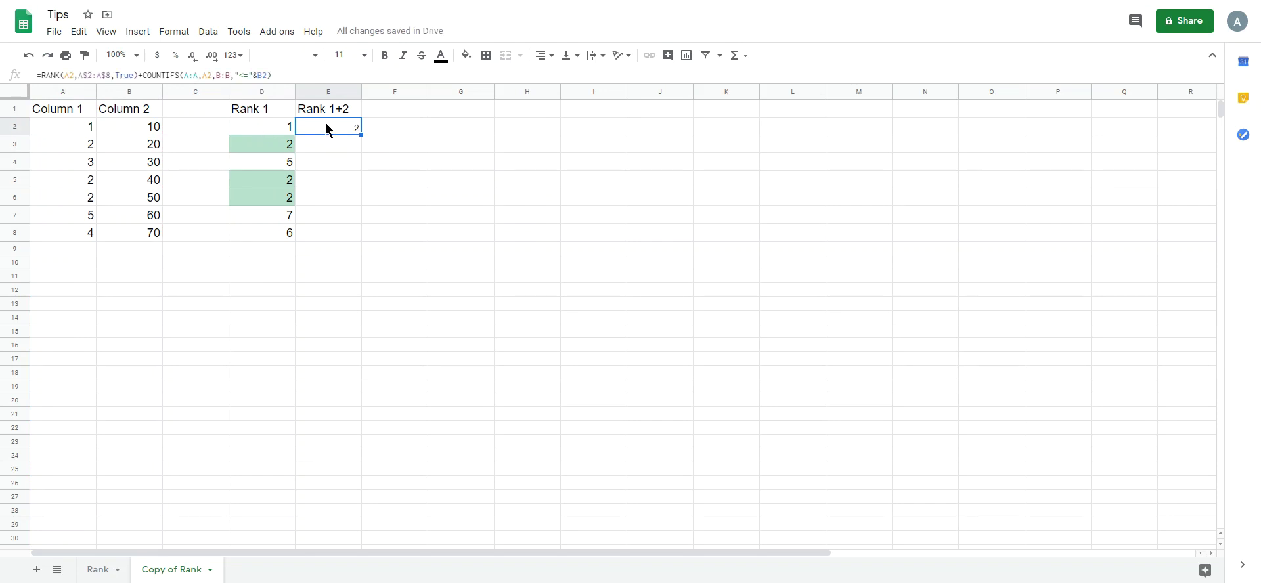
pyautogui.click(284, 76)
# Subtract 1 in E2's formula and fill it to E8, giving unique ranks 1, 2, 5, 3, 4, 7, 6
pyautogui.write('-')
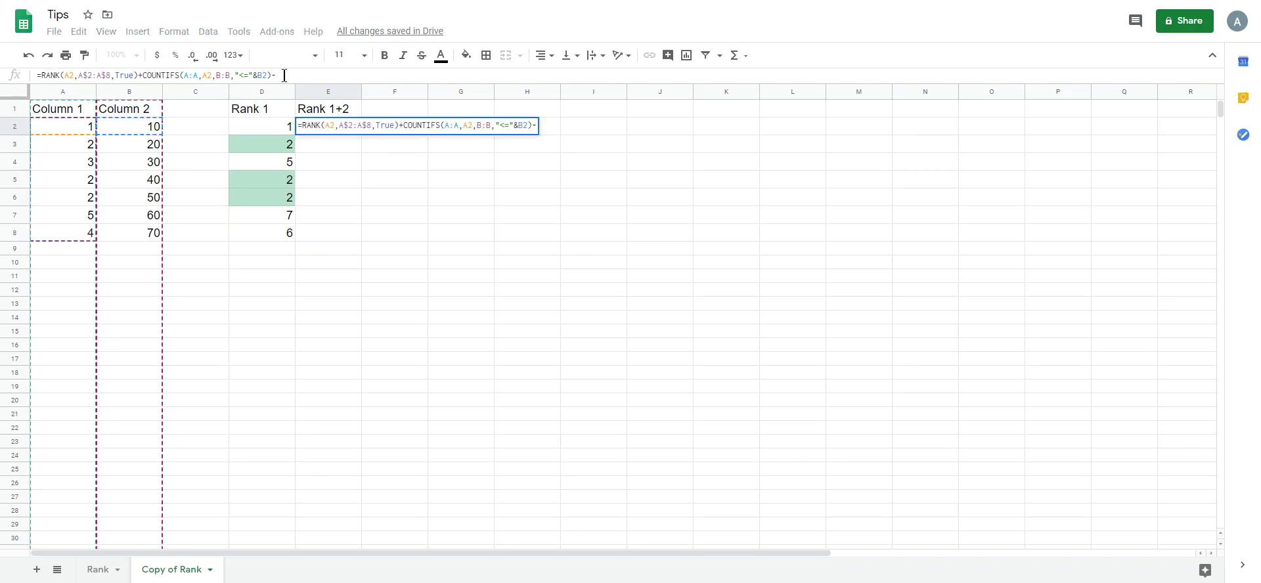
pyautogui.write('1')
pyautogui.press('Return')
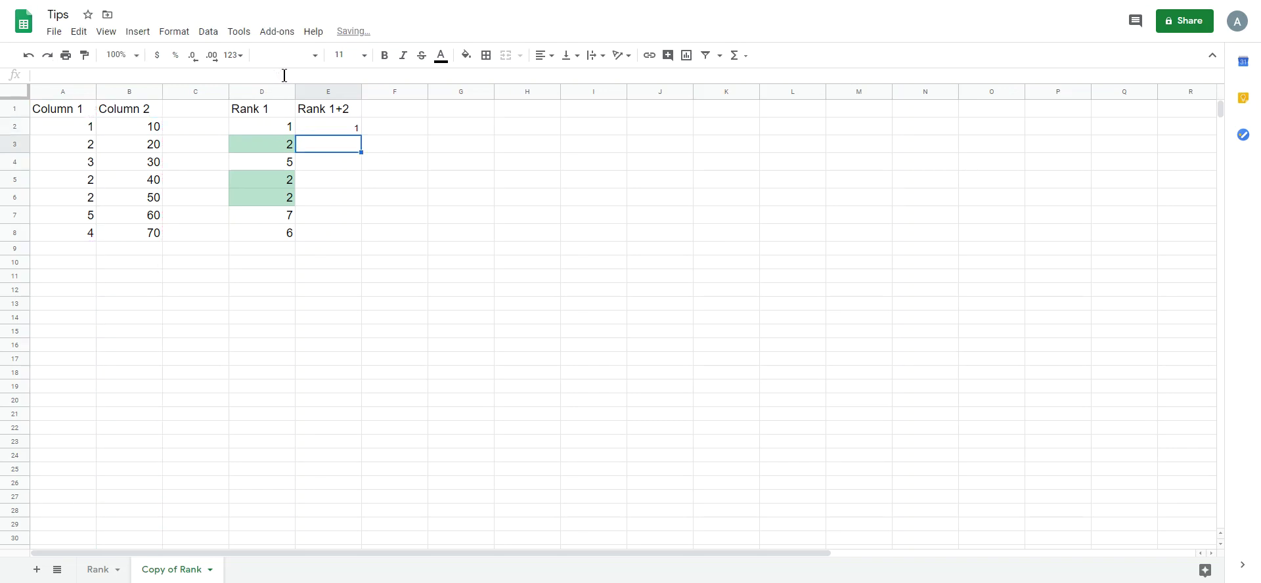
pyautogui.click(342, 128)
pyautogui.moveTo(361, 132); pyautogui.dragTo(357, 241)
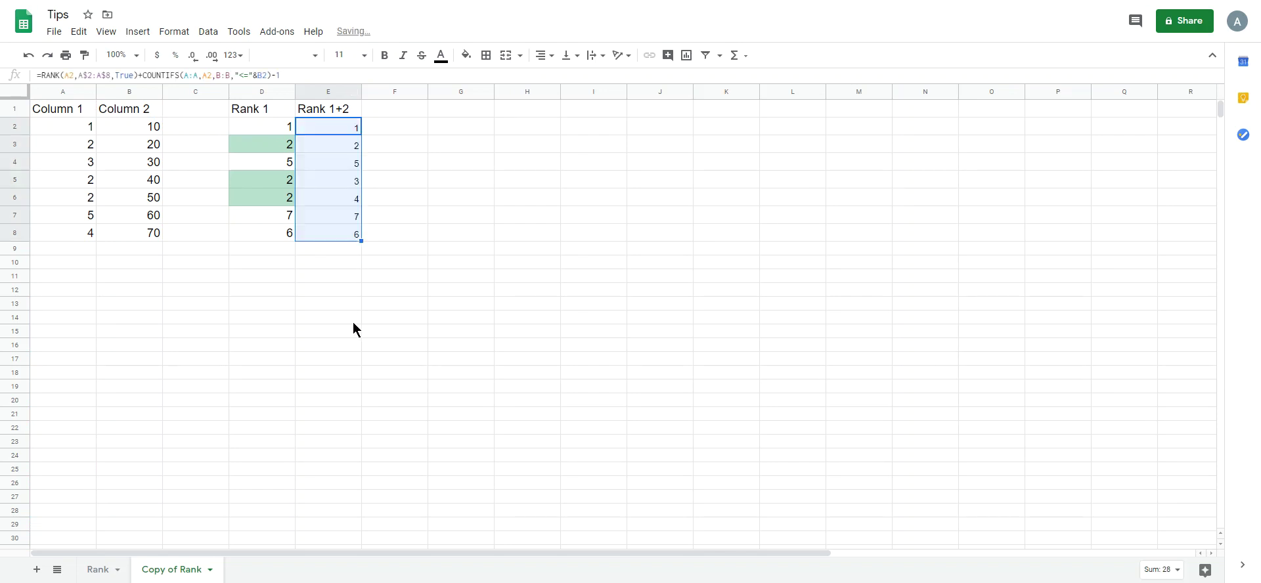
pyautogui.click(331, 284)
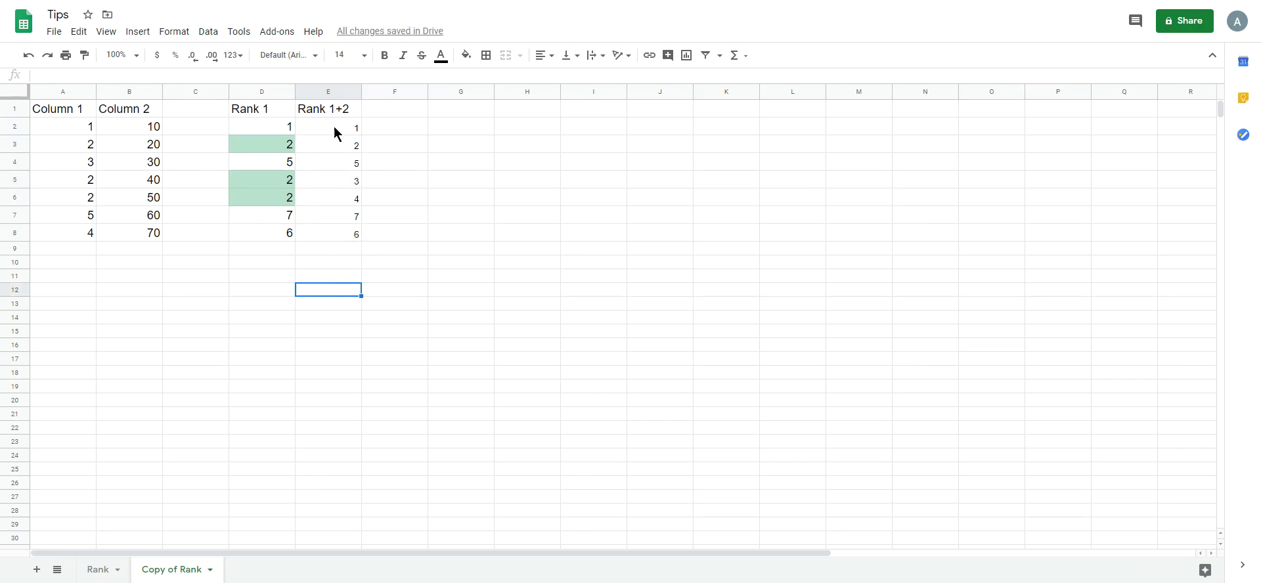
pyautogui.click(76, 140)
pyautogui.click(70, 182)
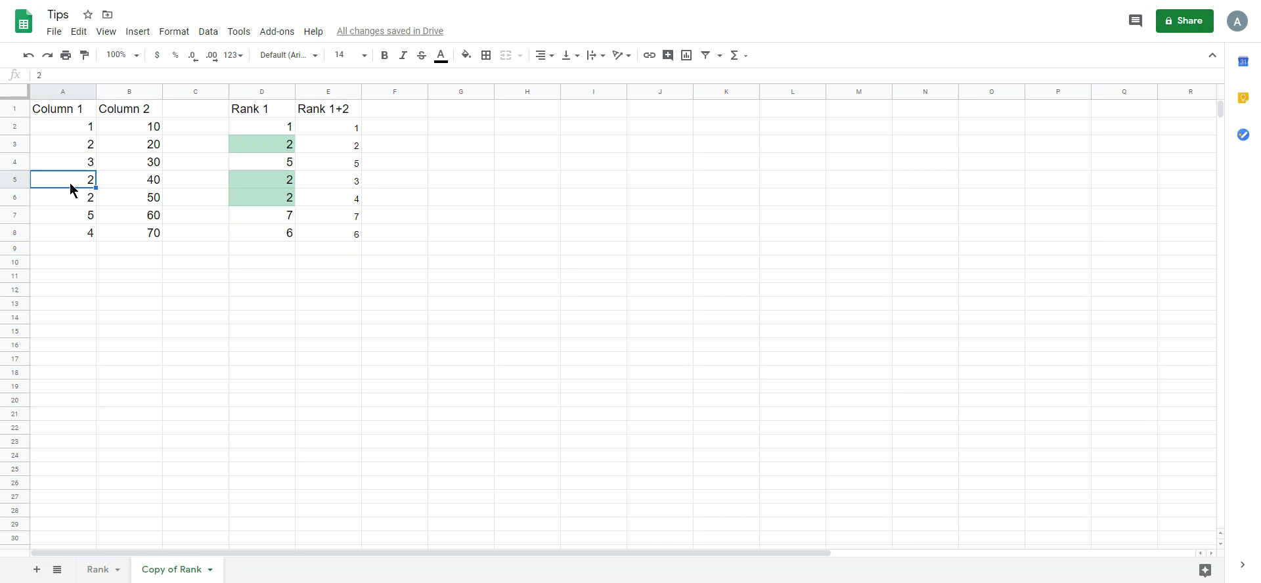
pyautogui.click(70, 196)
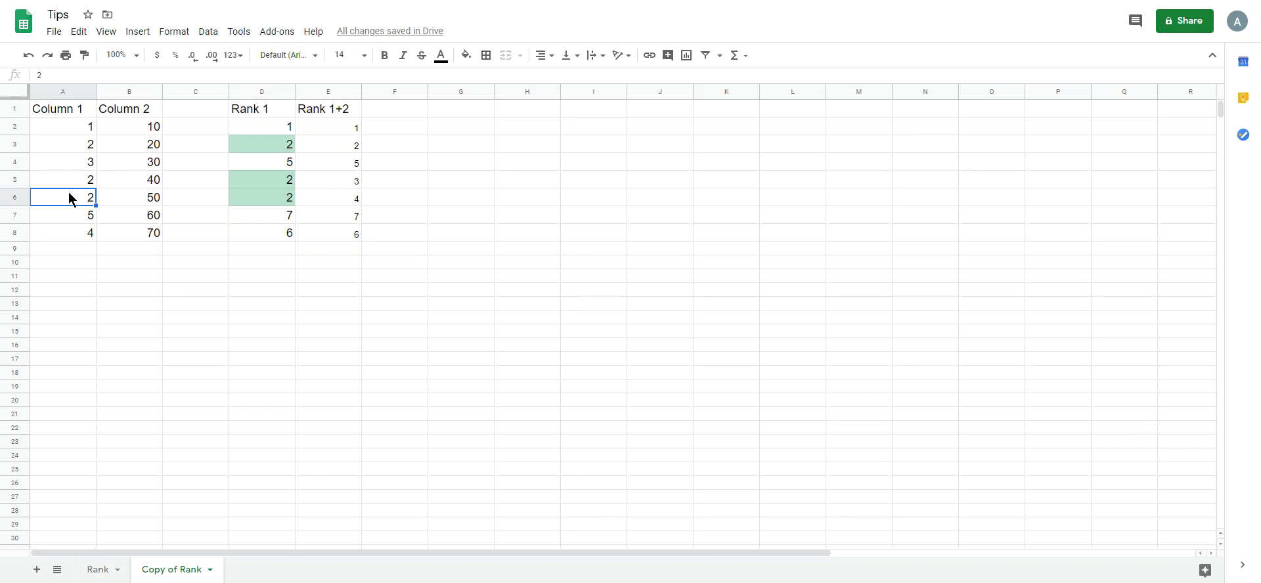
pyautogui.click(132, 144)
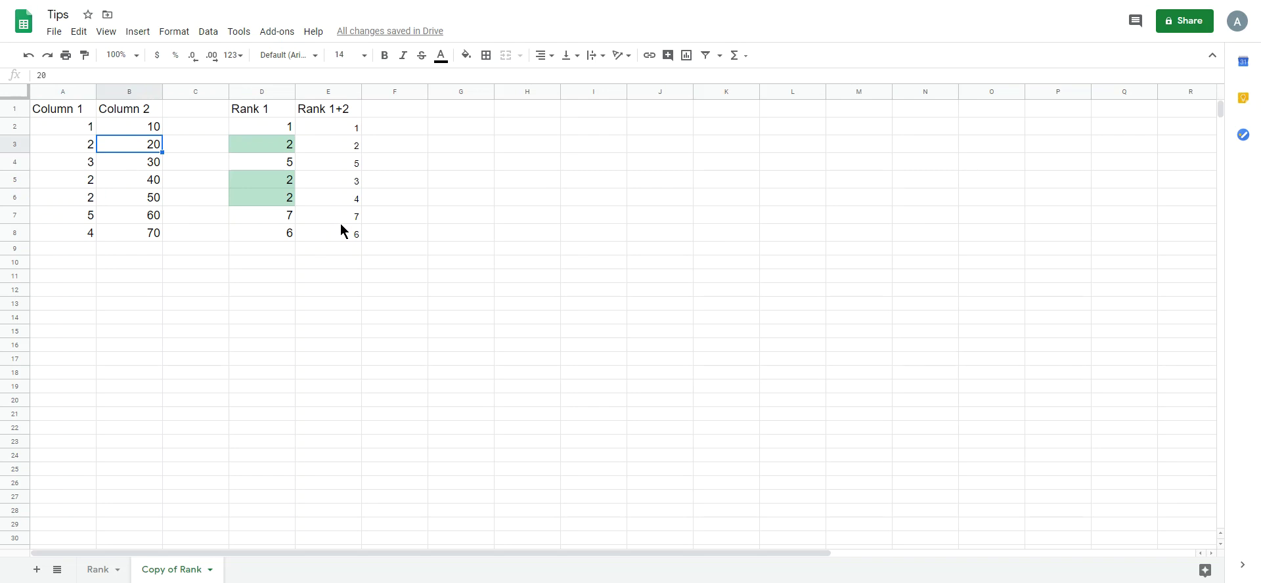
pyautogui.click(333, 265)
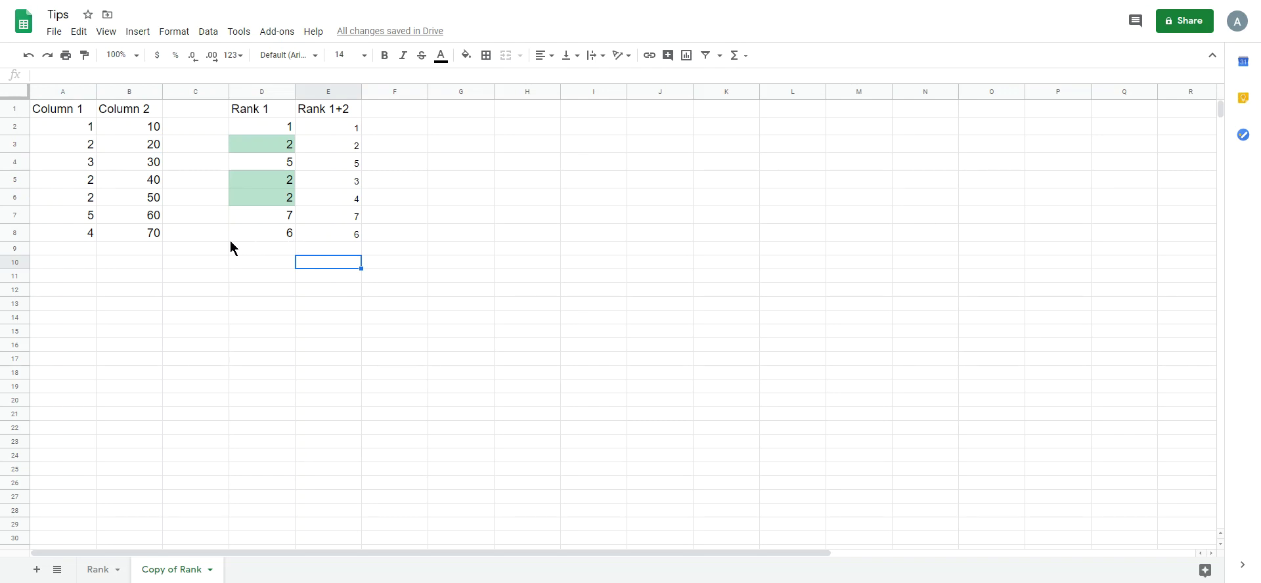
pyautogui.click(247, 92)
pyautogui.click(262, 262)
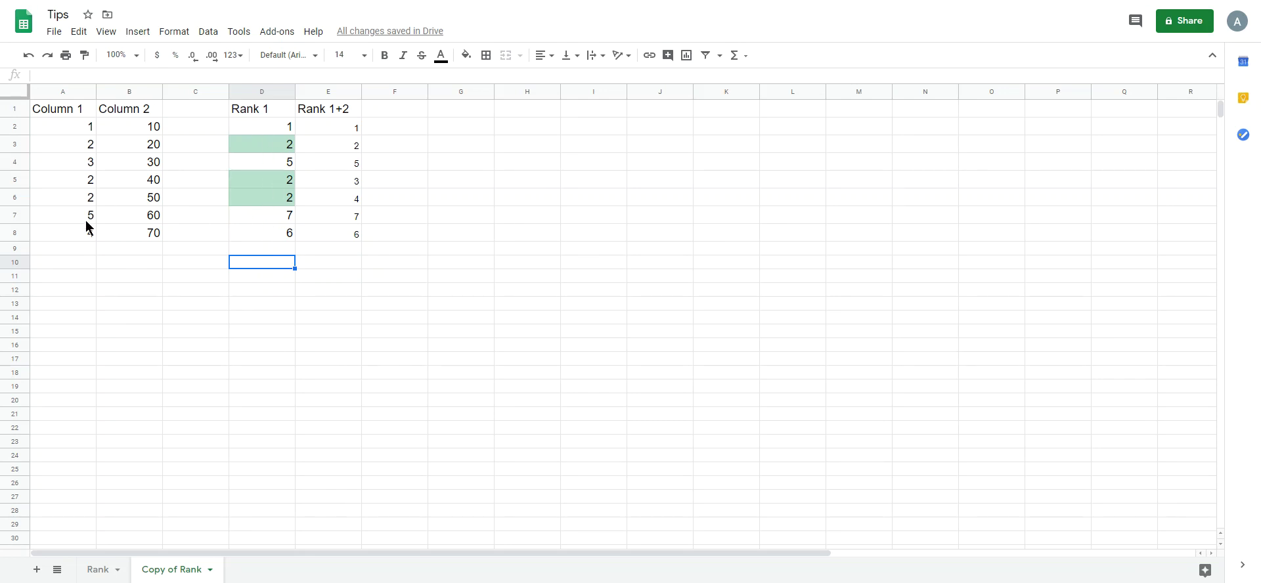
# Set A6 back to 4, so Rank 1 reads 1, 2, 4, 2, 5, 7, 5
pyautogui.click(77, 199)
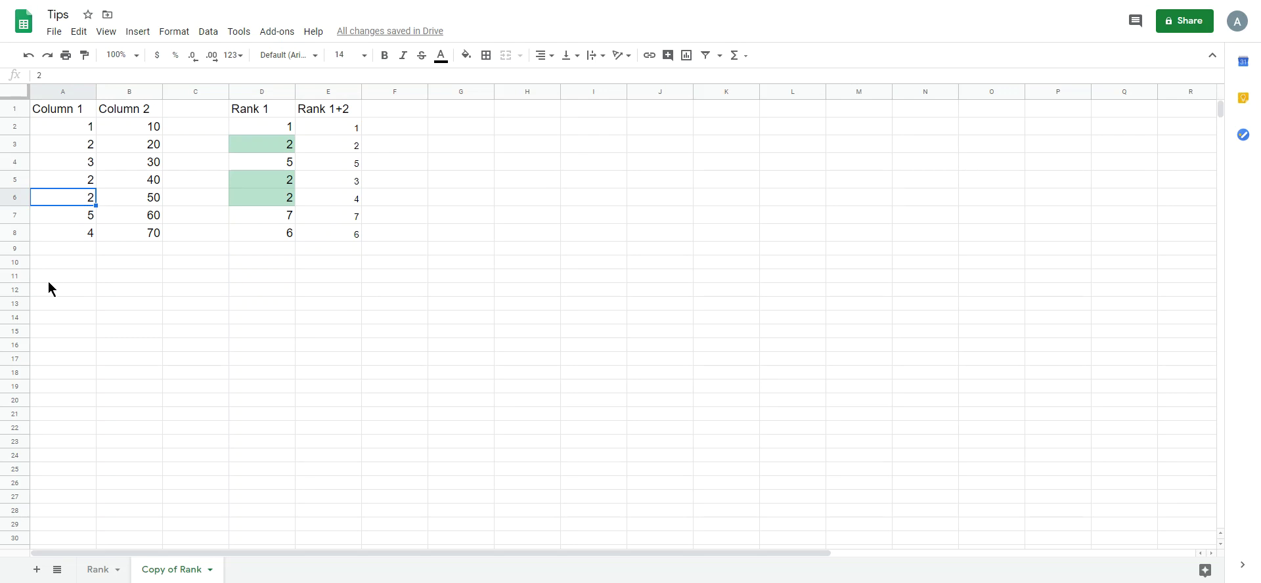
pyautogui.write('4')
pyautogui.press('Return')
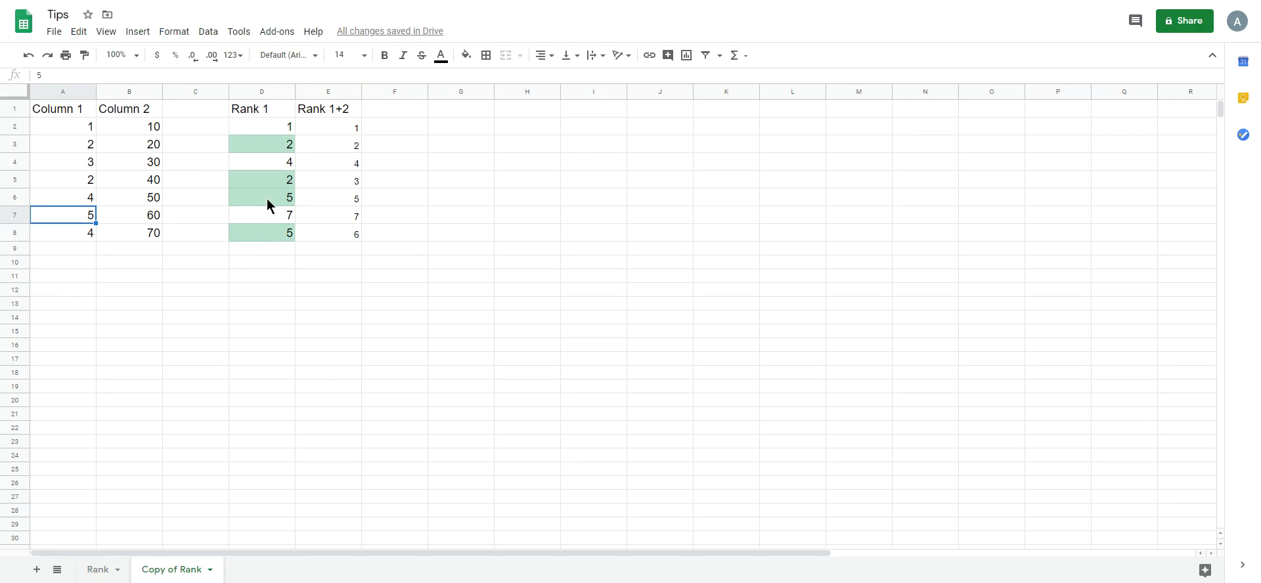
pyautogui.click(269, 273)
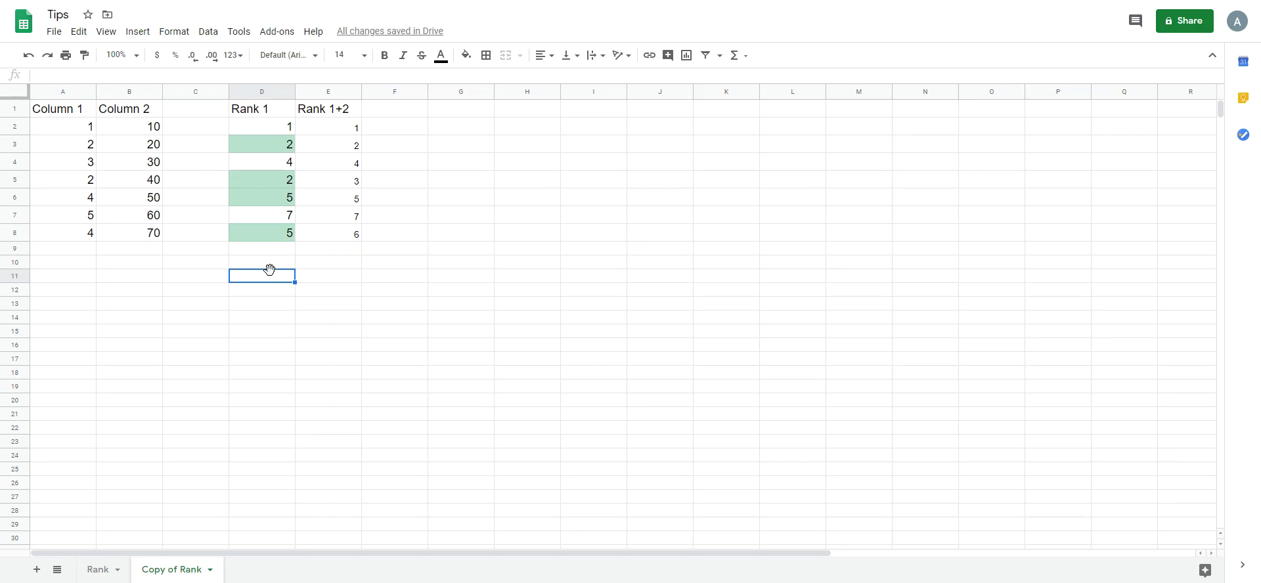